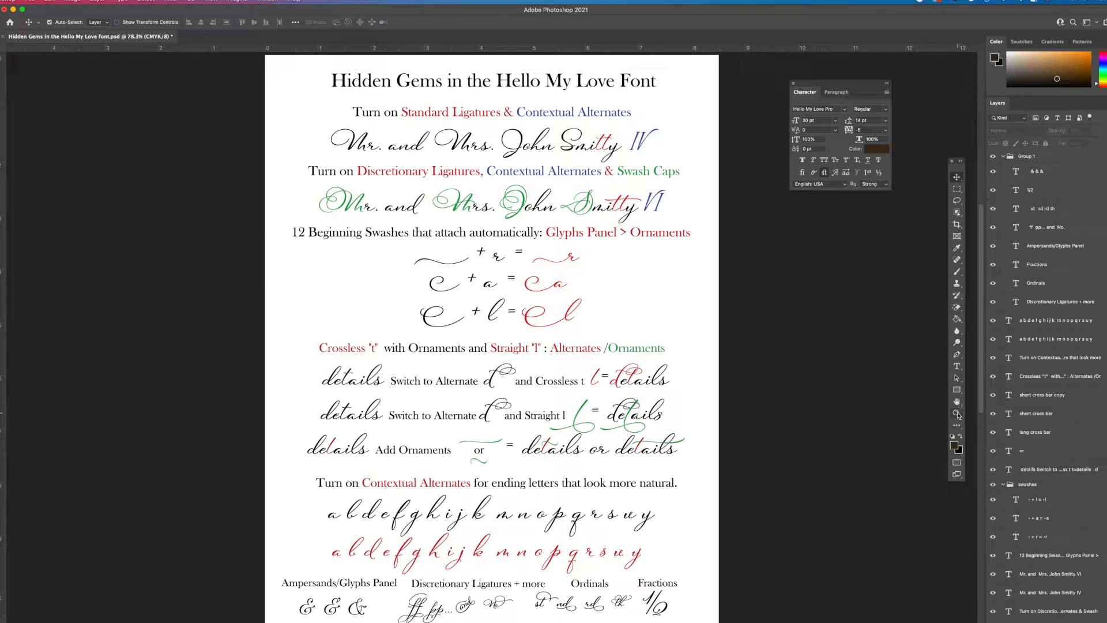
Toggle the Standard Ligatures, Contextual Alternates and Swash options in the character settings without any text selected
left_click(956, 414)
left_click(579, 232)
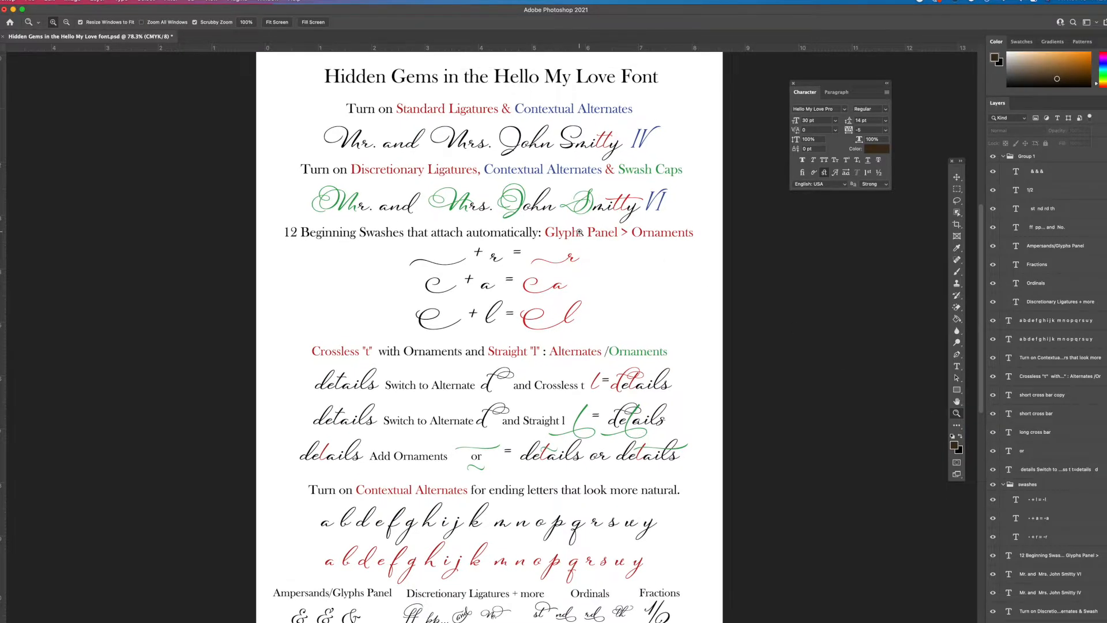
scroll(554, 242, "up", 3)
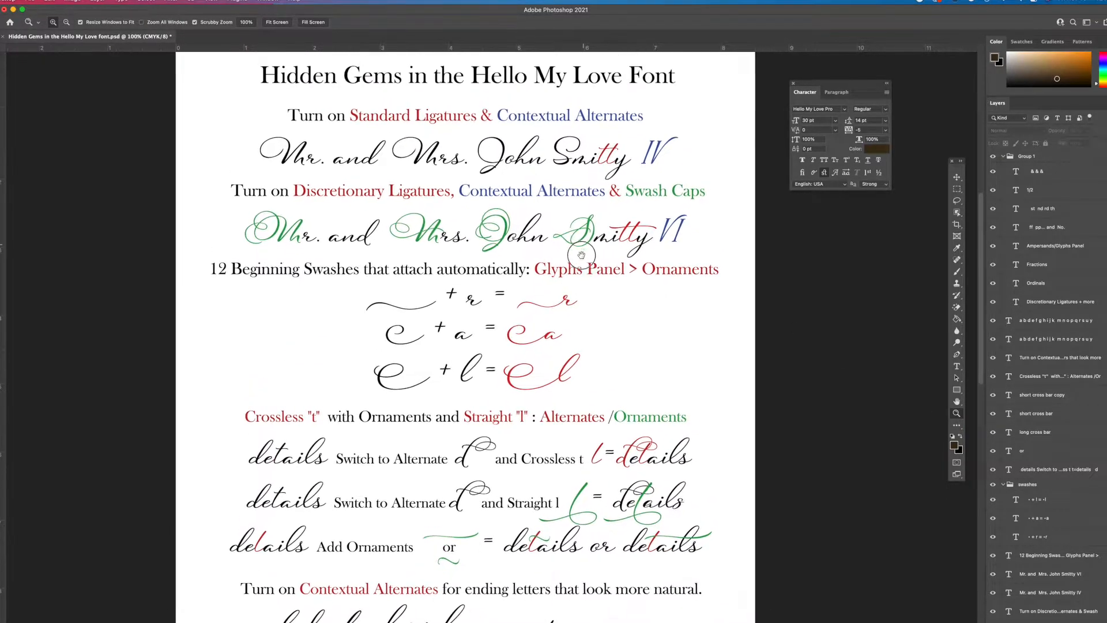
left_click(543, 253)
left_click_drag(536, 257, 585, 330)
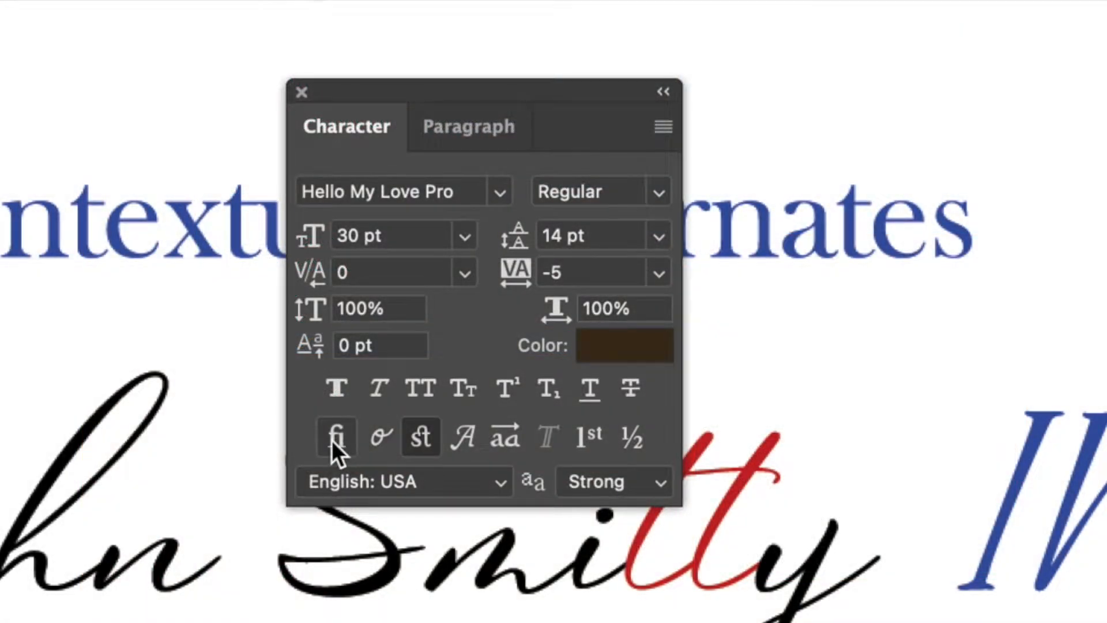
left_click(331, 440)
left_click(378, 443)
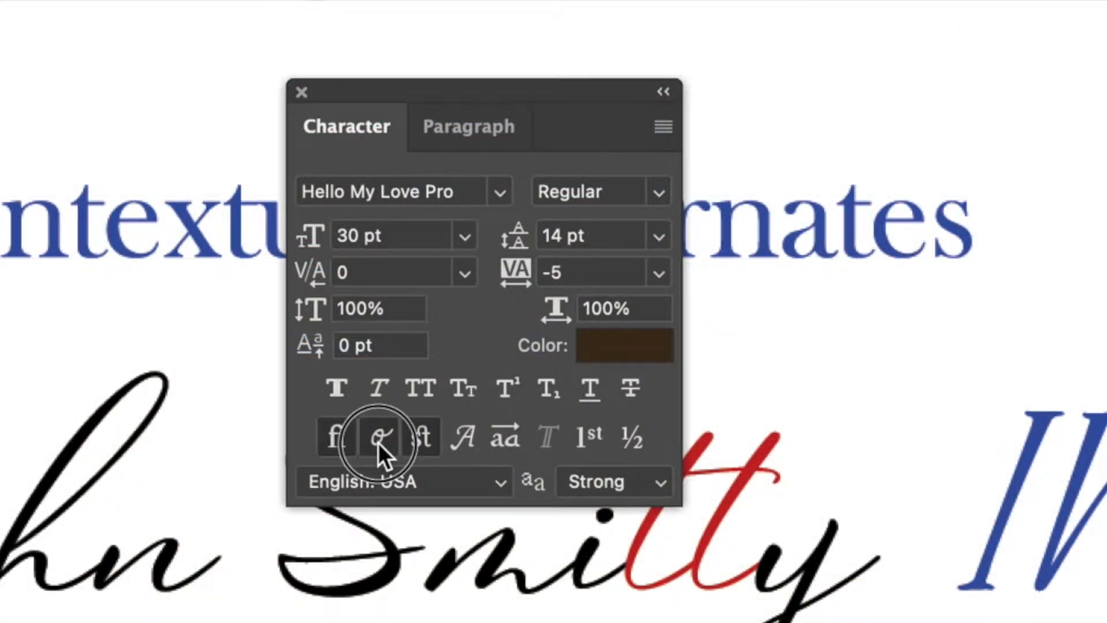
left_click(459, 448)
left_click(328, 447)
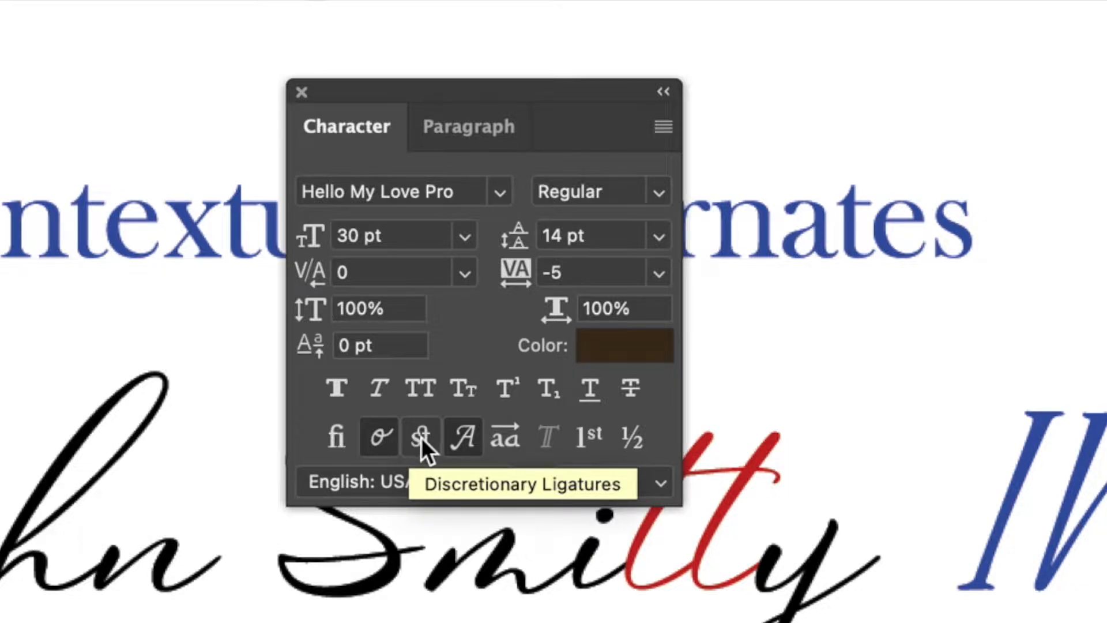
left_click(465, 439)
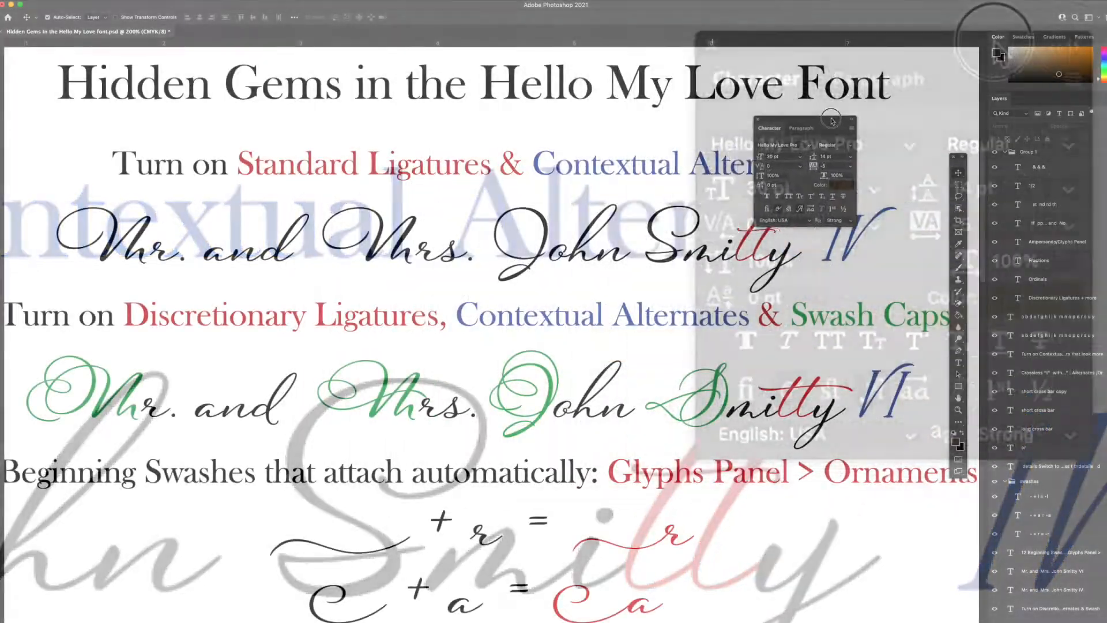
Turn off Standard Ligatures for the red "tt" in the surname of the first sample name line
left_click_drag(832, 120, 853, 83)
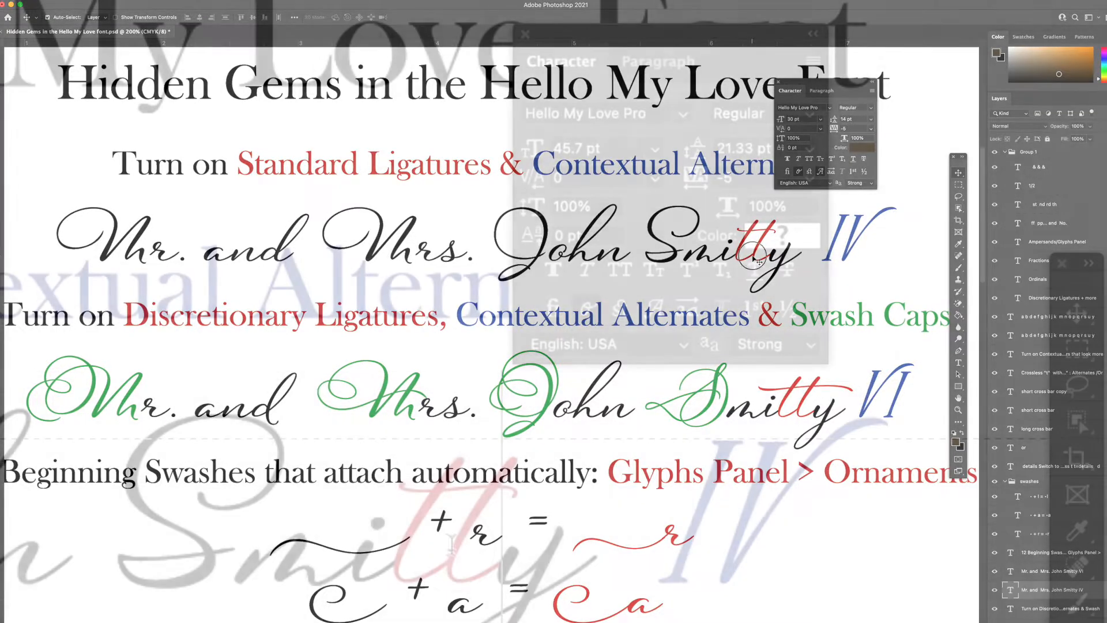
left_click_drag(403, 537, 465, 537)
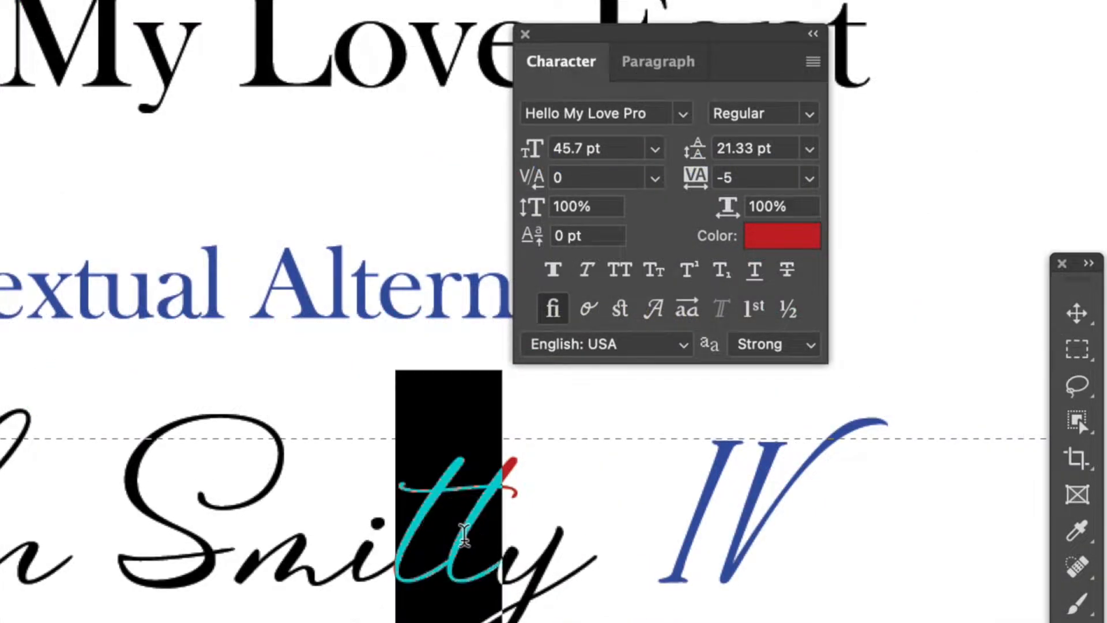
left_click(556, 316)
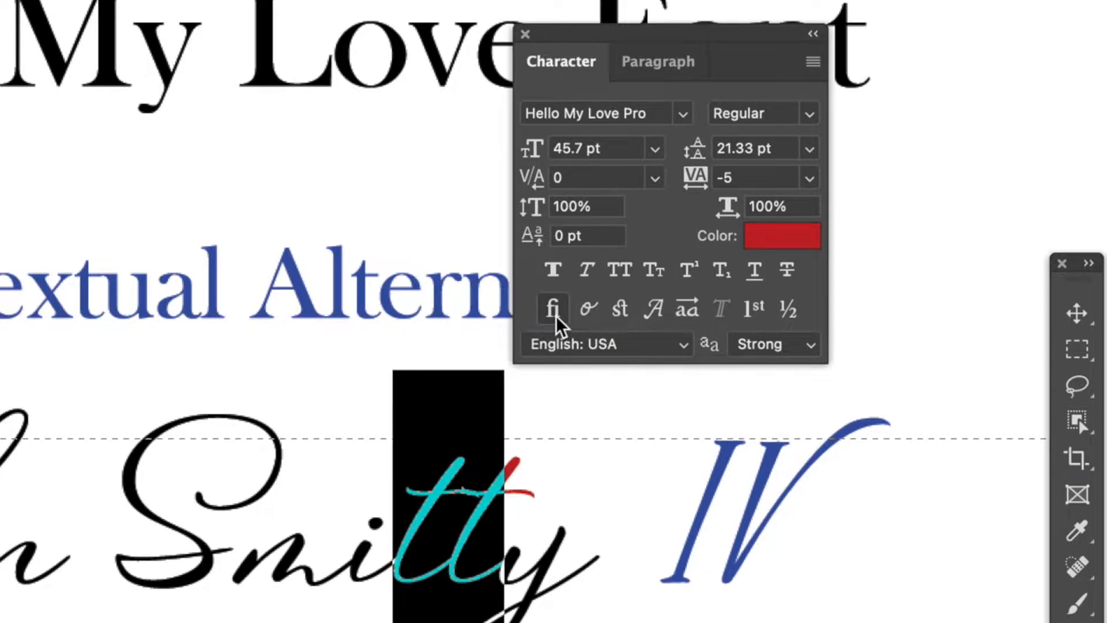
left_click(1076, 313)
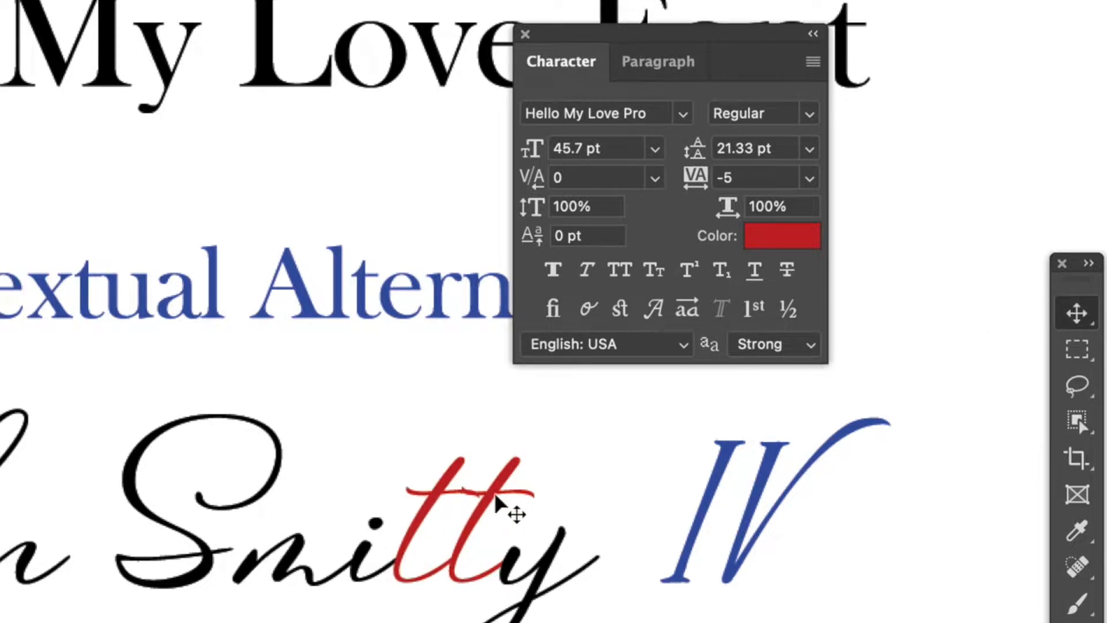
Turn Standard Ligatures back on for the red "tt" in the first sample name line
double_click(449, 520)
left_click(458, 511)
left_click_drag(395, 519, 484, 518)
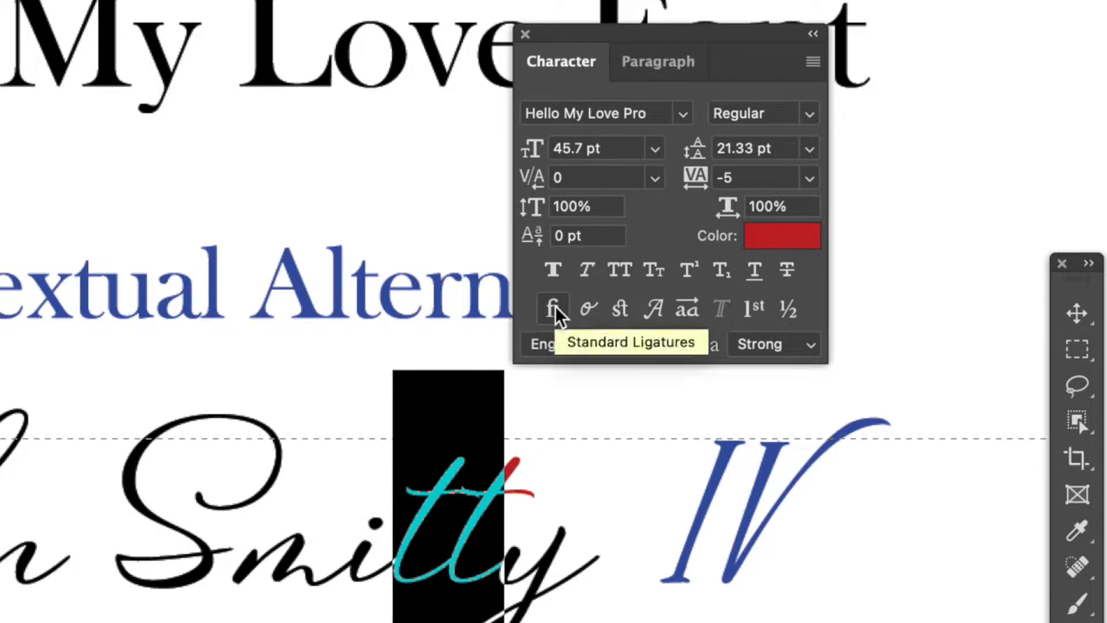
left_click(554, 309)
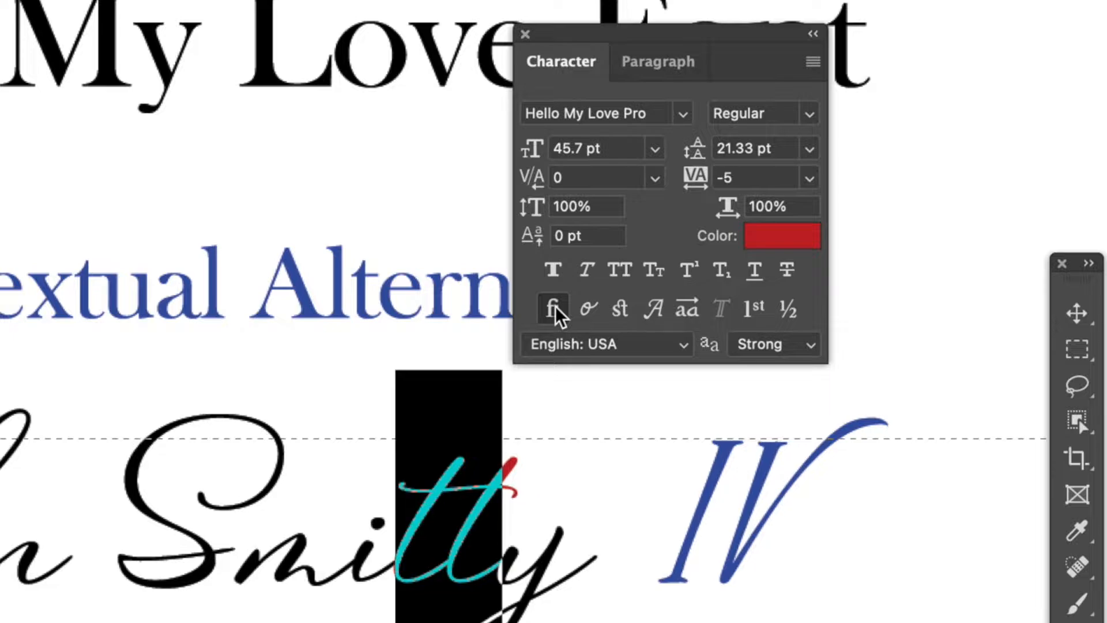
left_click(1076, 314)
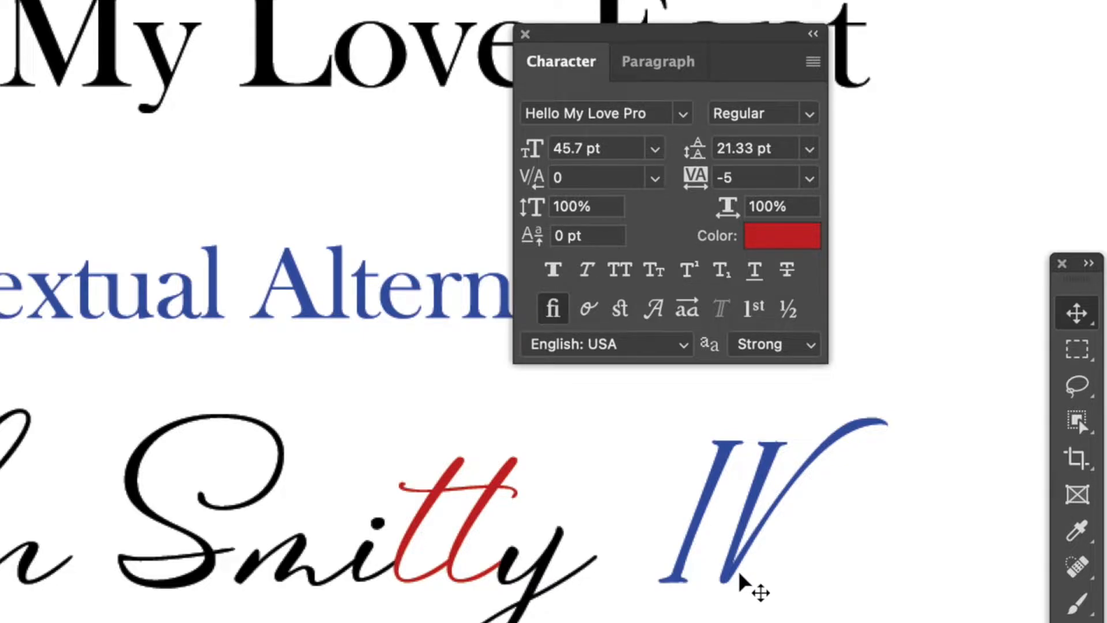
Turn off Contextual Alternates for the blue Roman numeral IV ending the first sample name line
double_click(758, 535)
left_click(818, 539)
left_click_drag(671, 522, 856, 526)
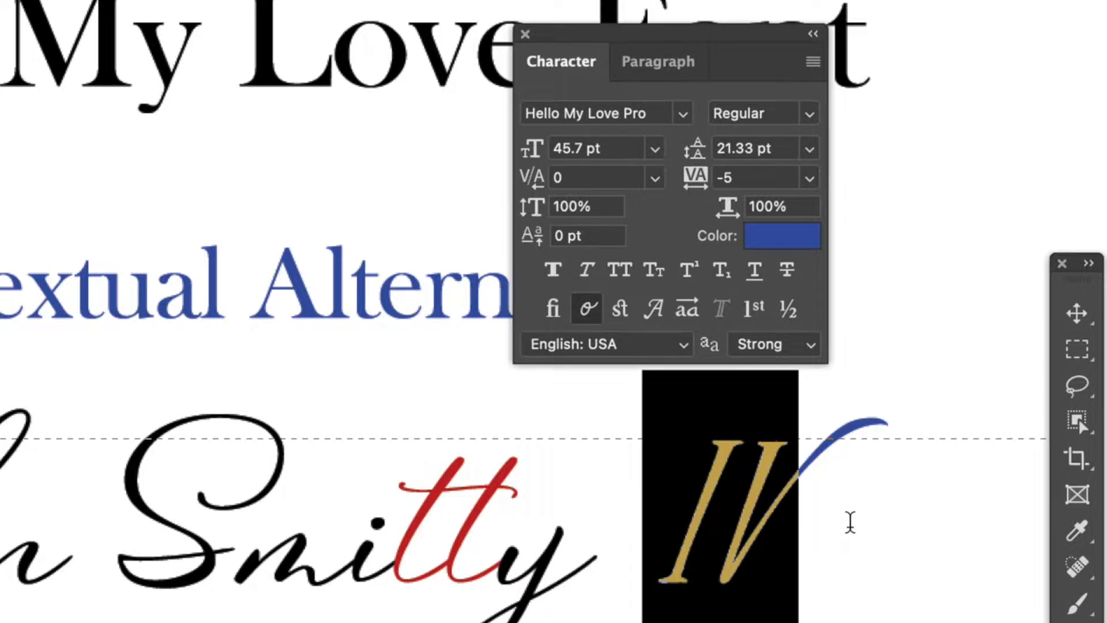
left_click(587, 313)
left_click(1077, 313)
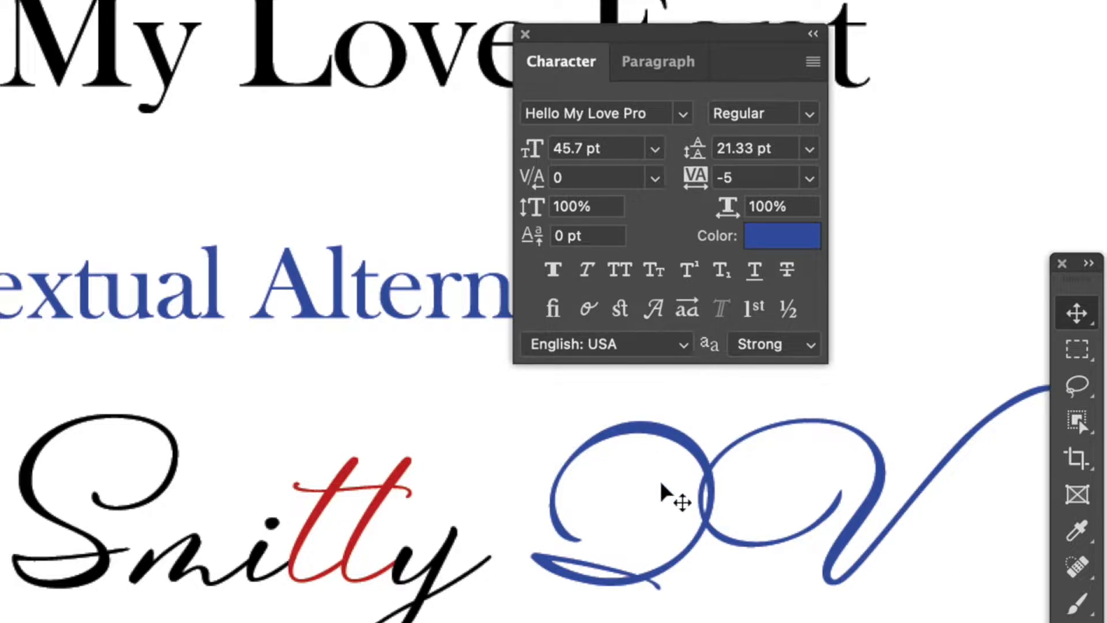
Change the blue Roman numeral in the first sample name line to III and turn on Contextual Alternates for it
double_click(706, 498)
left_click(750, 486)
left_click_drag(700, 497, 906, 501)
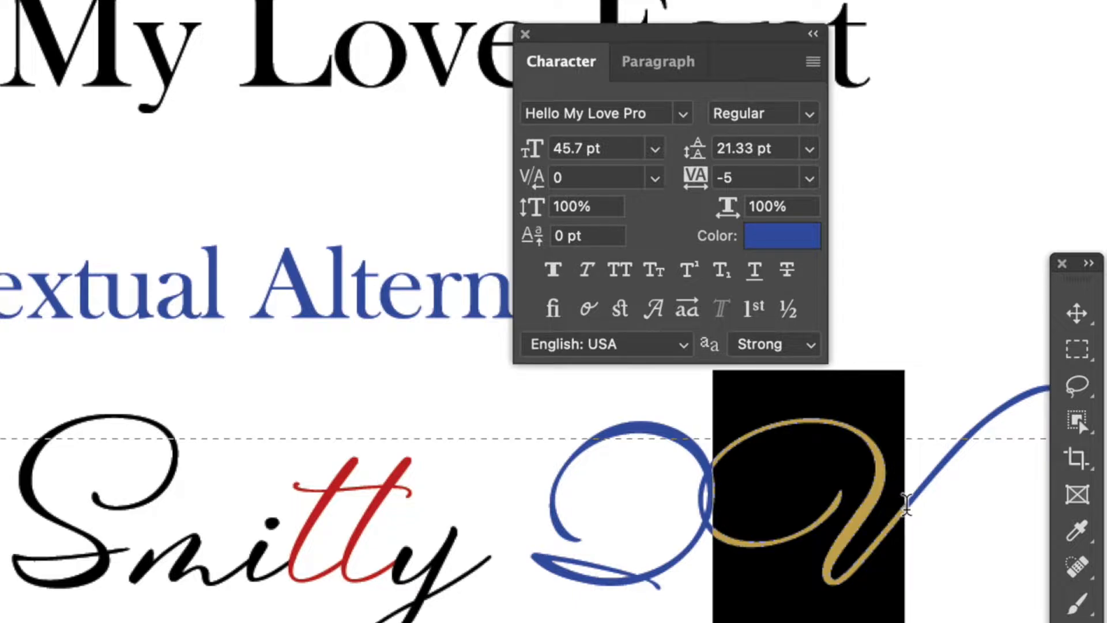
type("QQ")
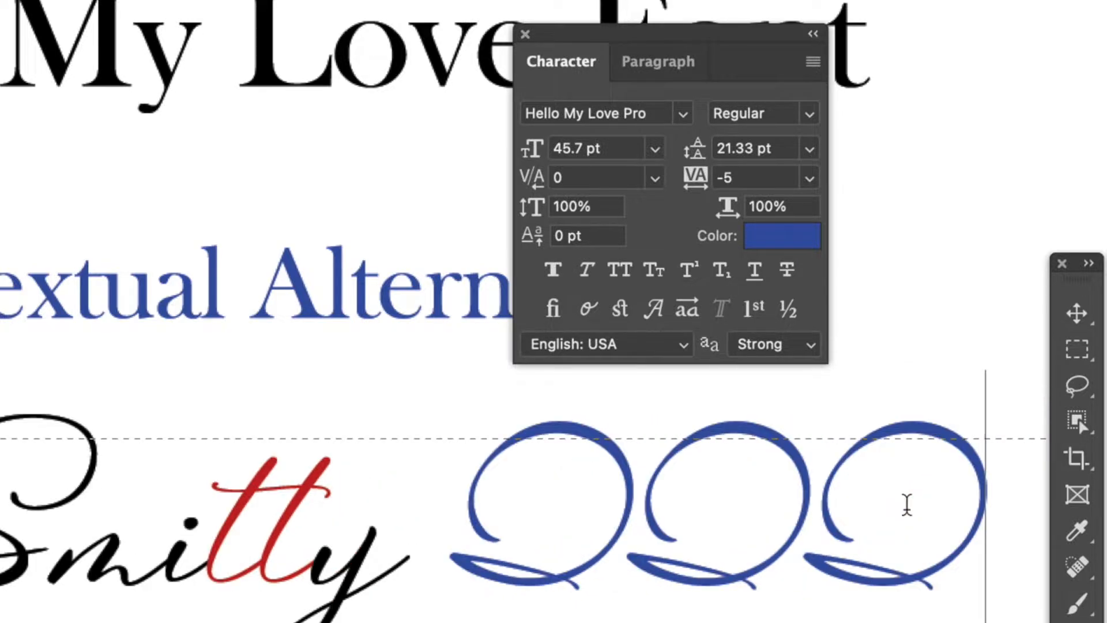
left_click_drag(494, 502, 951, 530)
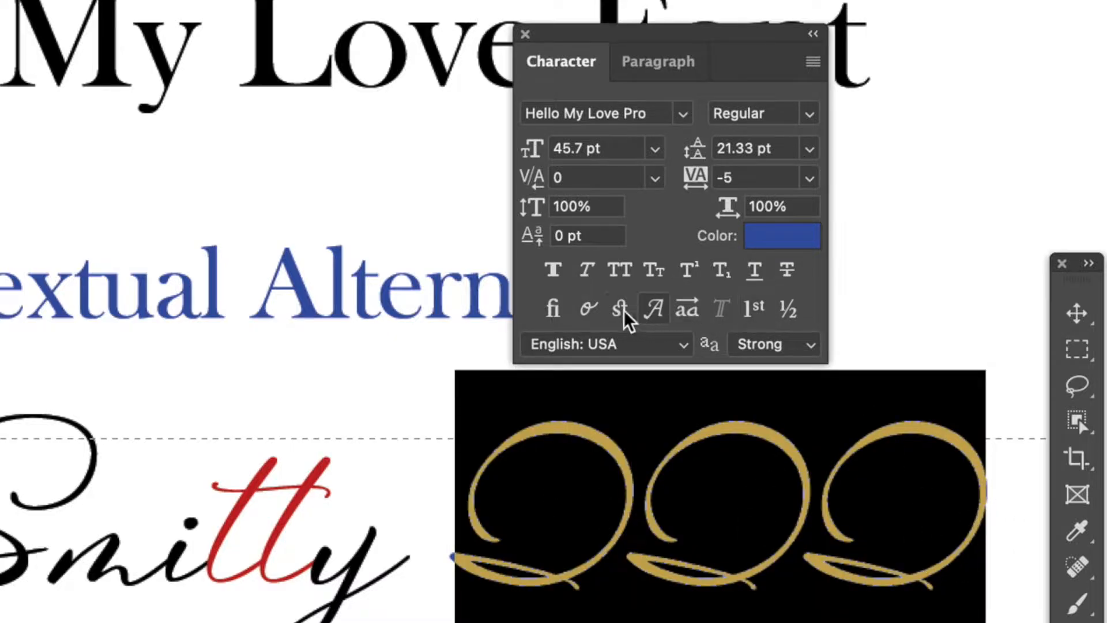
left_click(589, 306)
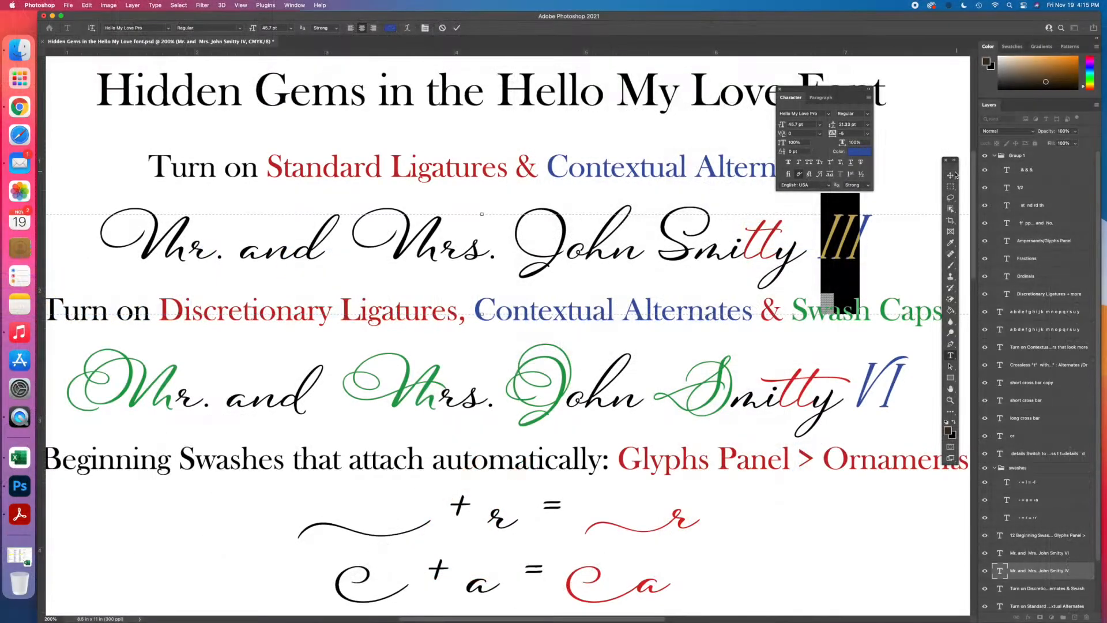
left_click(1077, 313)
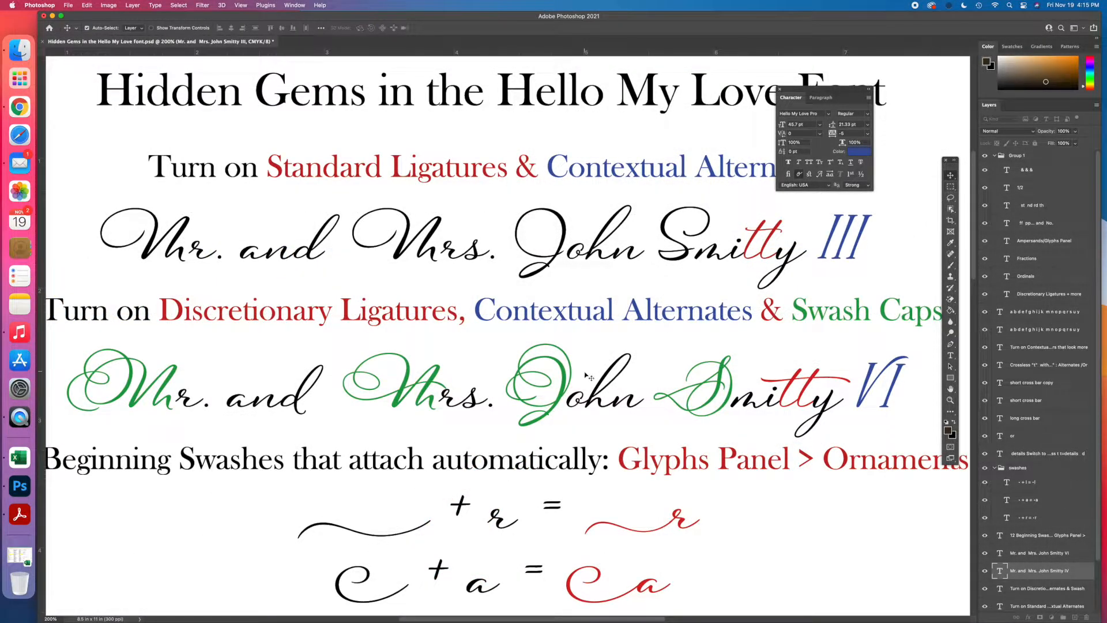
Turn off Discretionary Ligatures for the red "tt" in the surname of the second sample name line
scroll(590, 377, "down", 3)
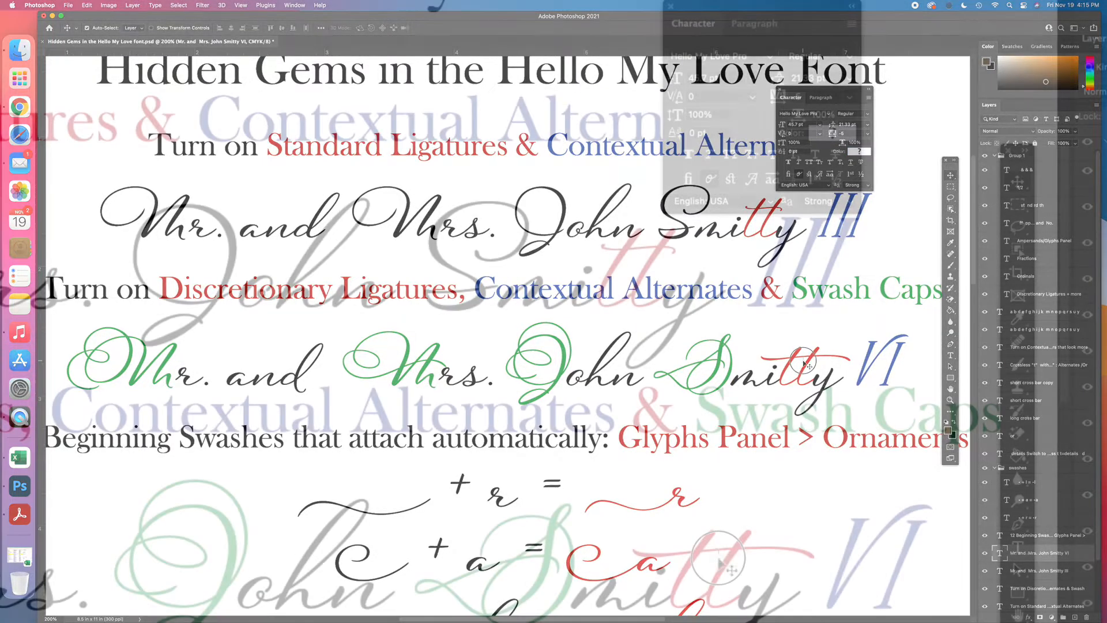
double_click(805, 362)
left_click(804, 362)
left_click_drag(784, 362, 796, 362)
left_click_drag(705, 557, 720, 557)
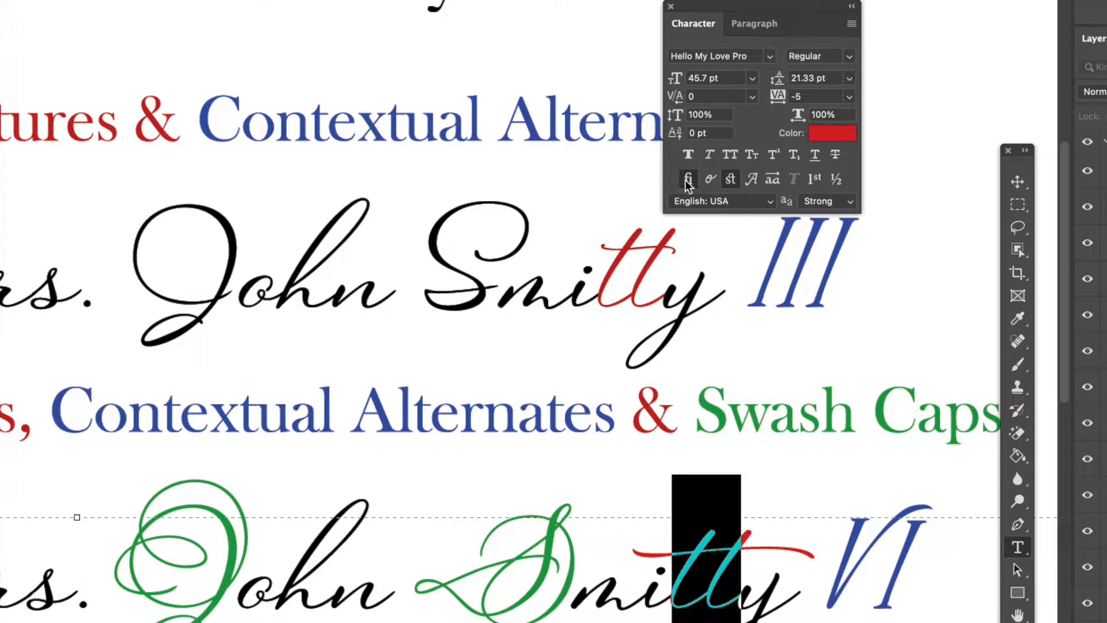
left_click(731, 180)
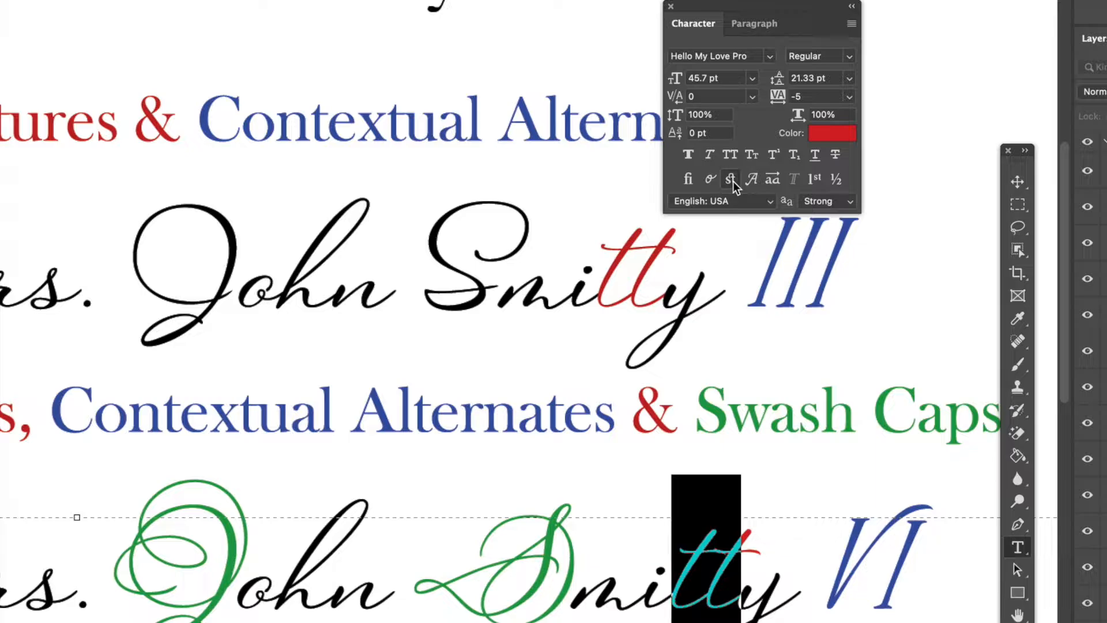
left_click(1016, 183)
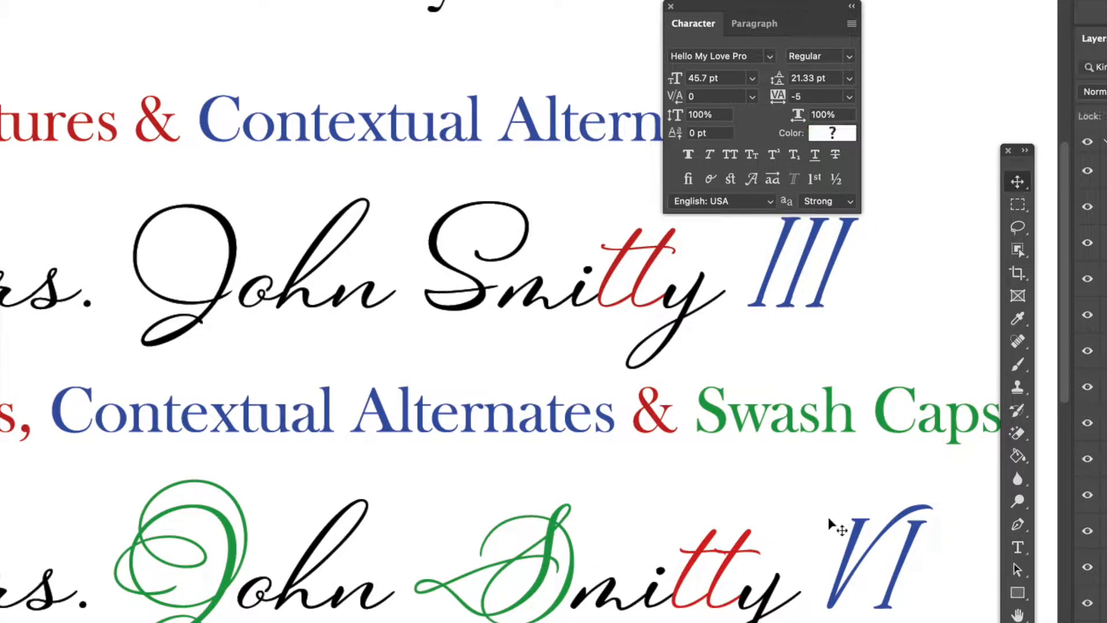
Turn Discretionary Ligatures back on for the red "tt" in the second sample name line
double_click(717, 561)
left_click(721, 560)
left_click_drag(684, 556, 744, 557)
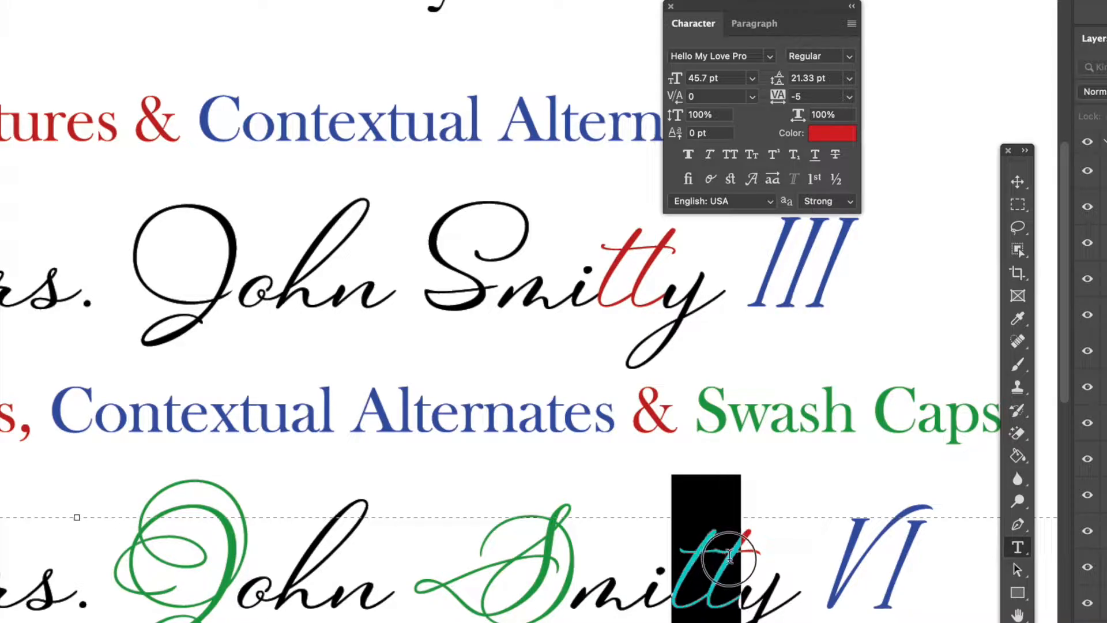
left_click(733, 182)
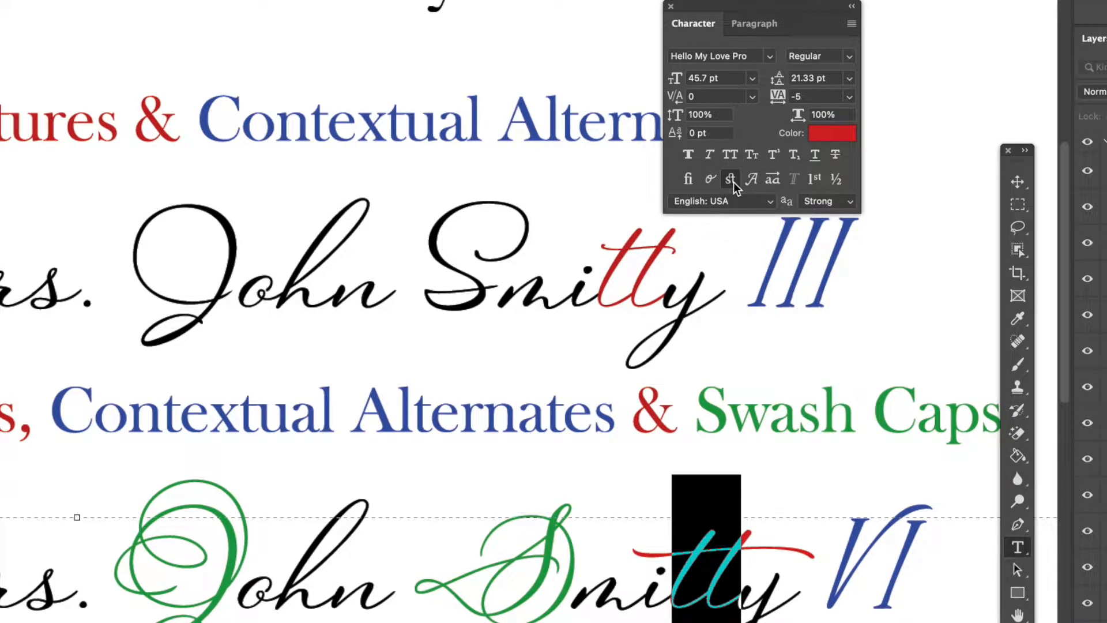
left_click(1023, 181)
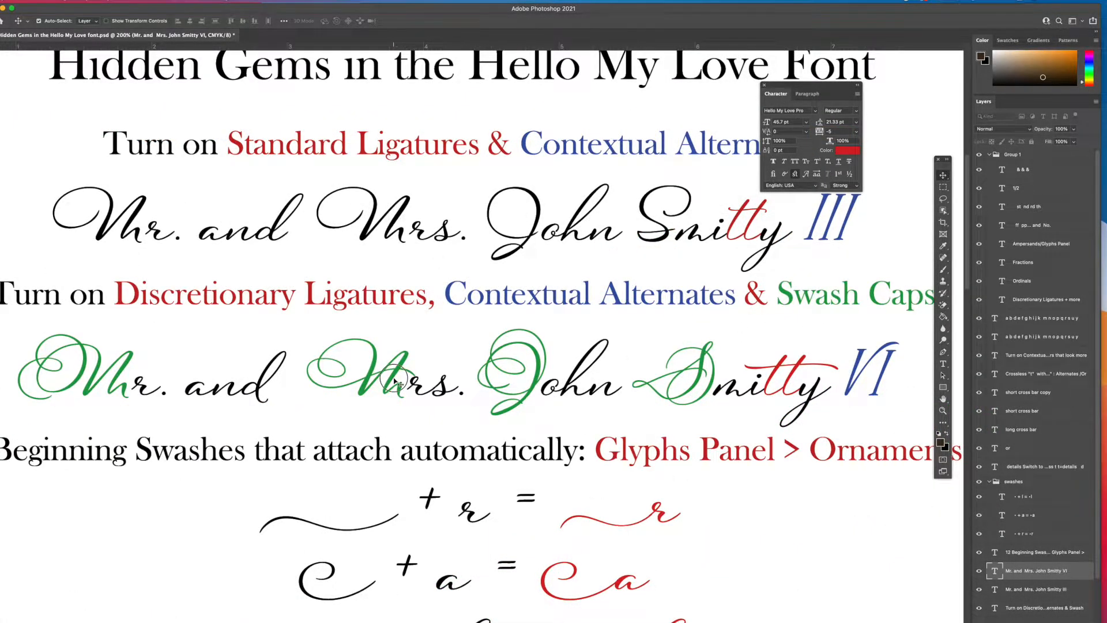
Replace the green swash M of "Mrs." in the second sample line with the third alternate glyph in the first row
double_click(333, 367)
left_click_drag(333, 367, 374, 366)
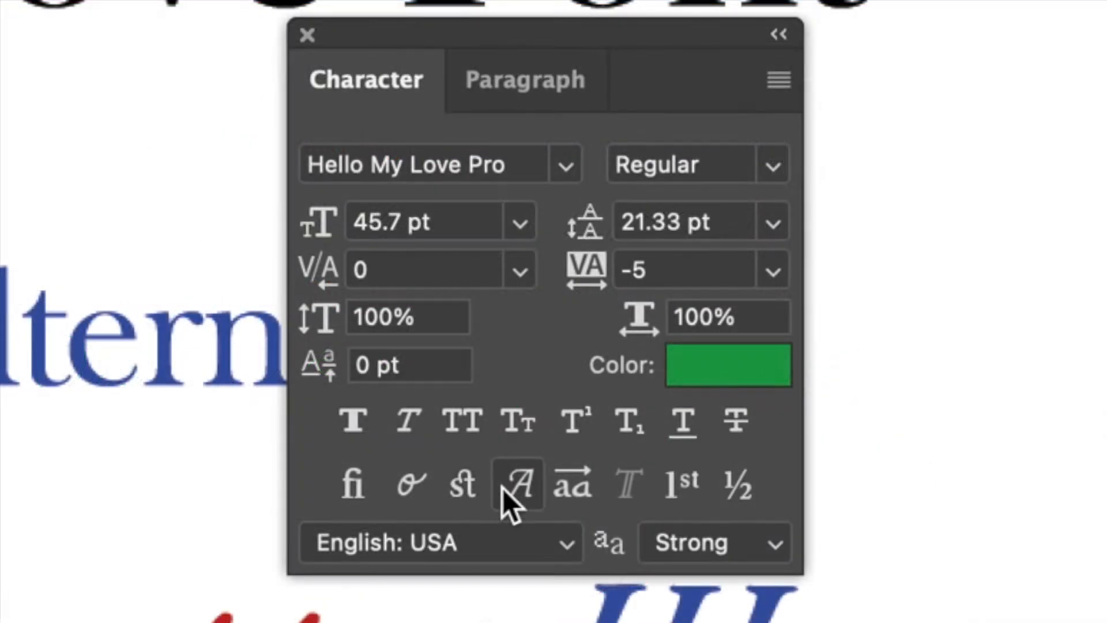
left_click(806, 174)
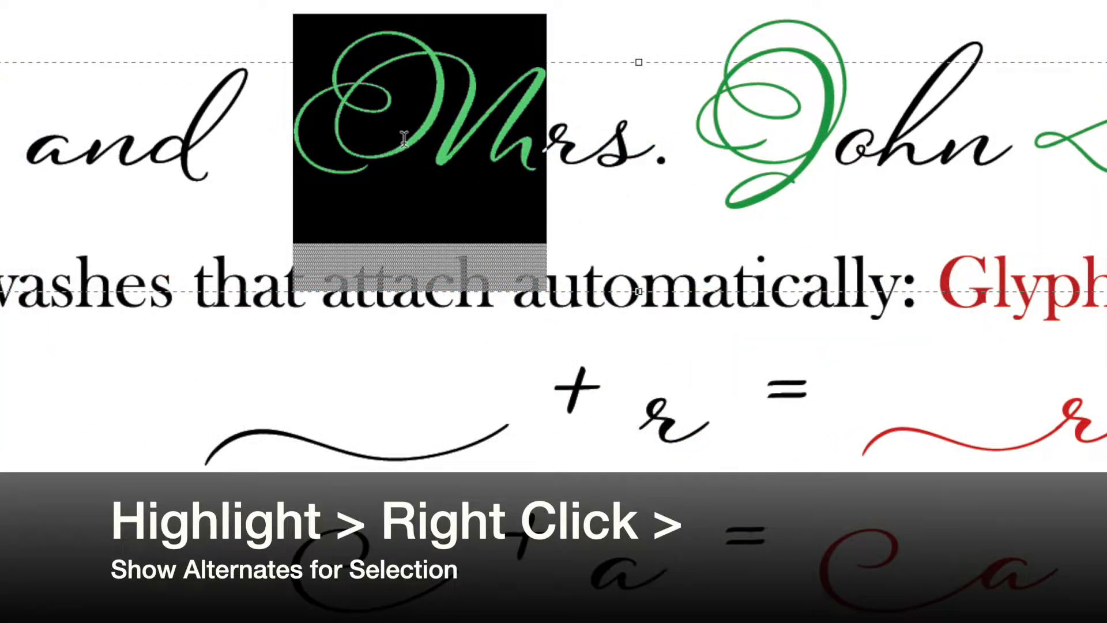
right_click(404, 138)
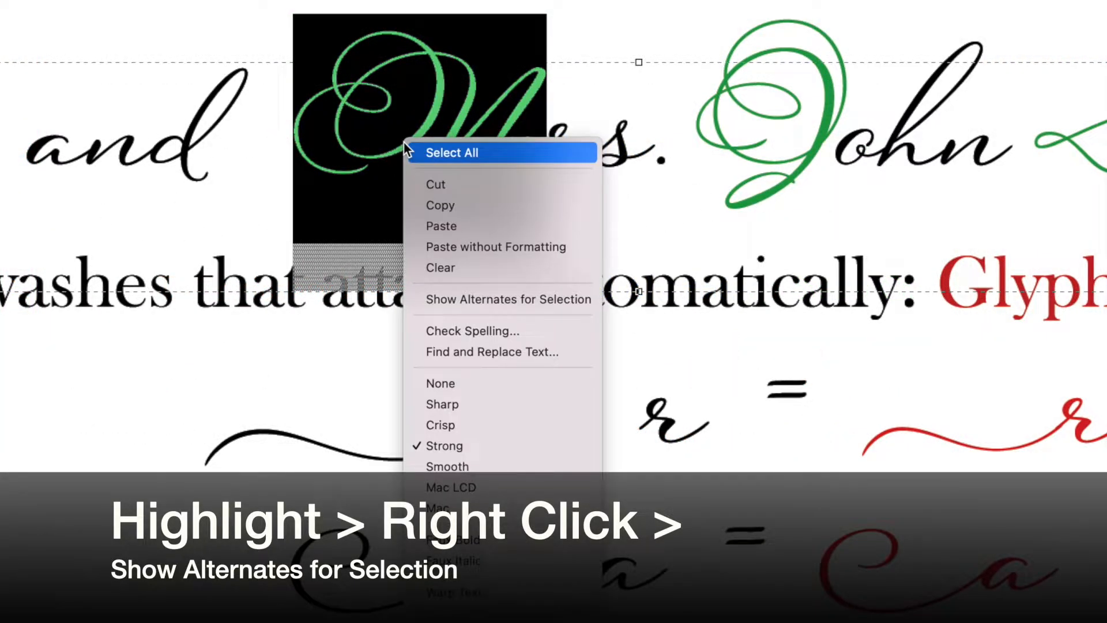
left_click(489, 299)
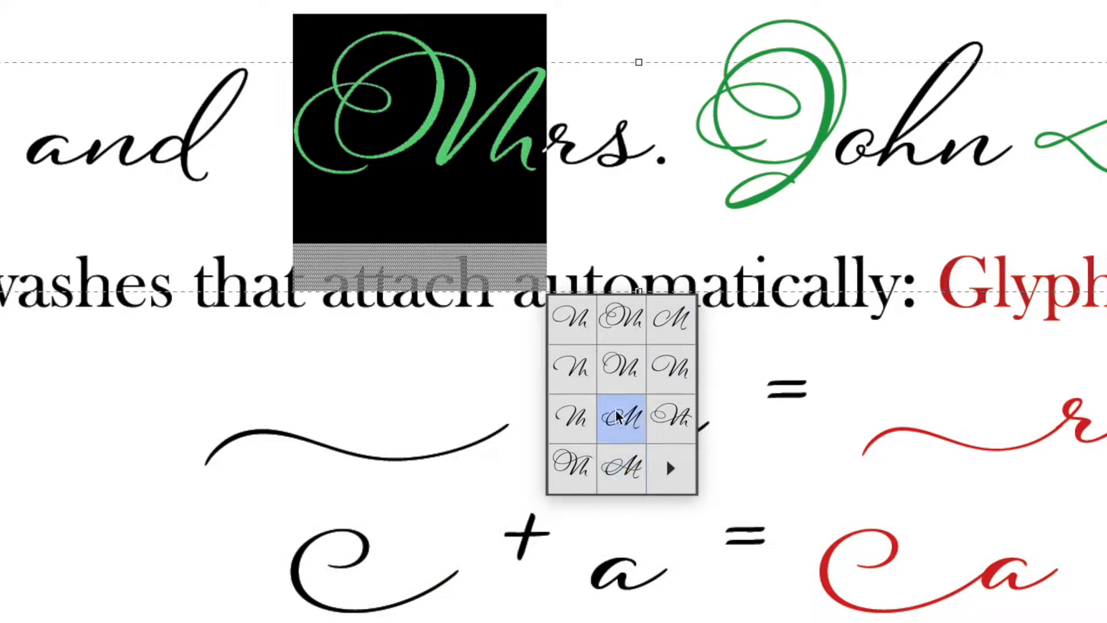
left_click(672, 321)
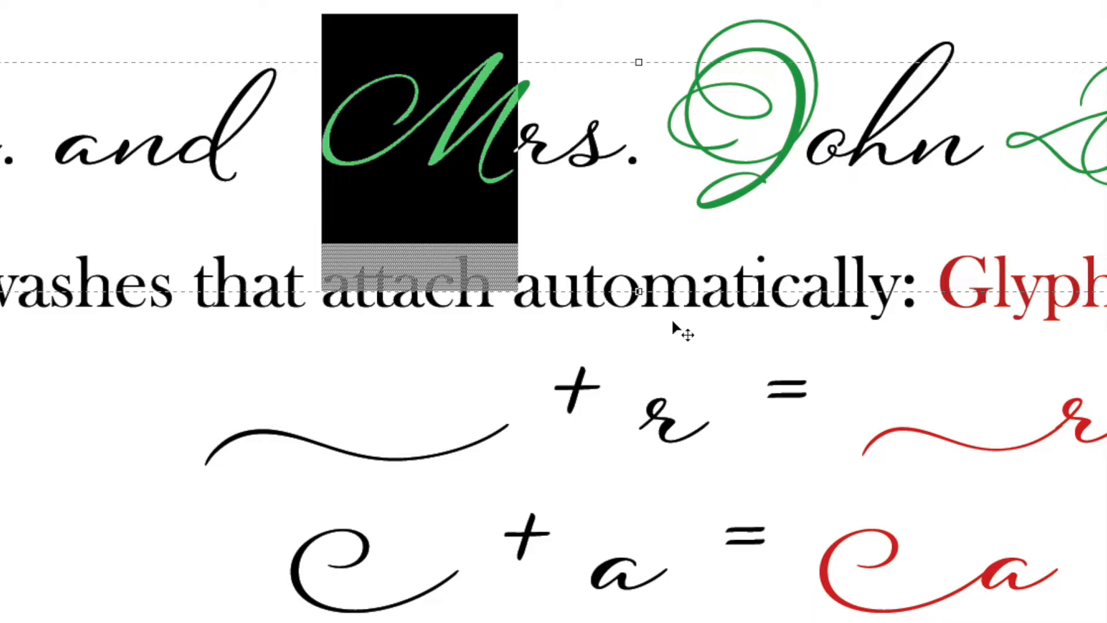
Show the alternates for the selected green M of "Mrs." again
right_click(476, 143)
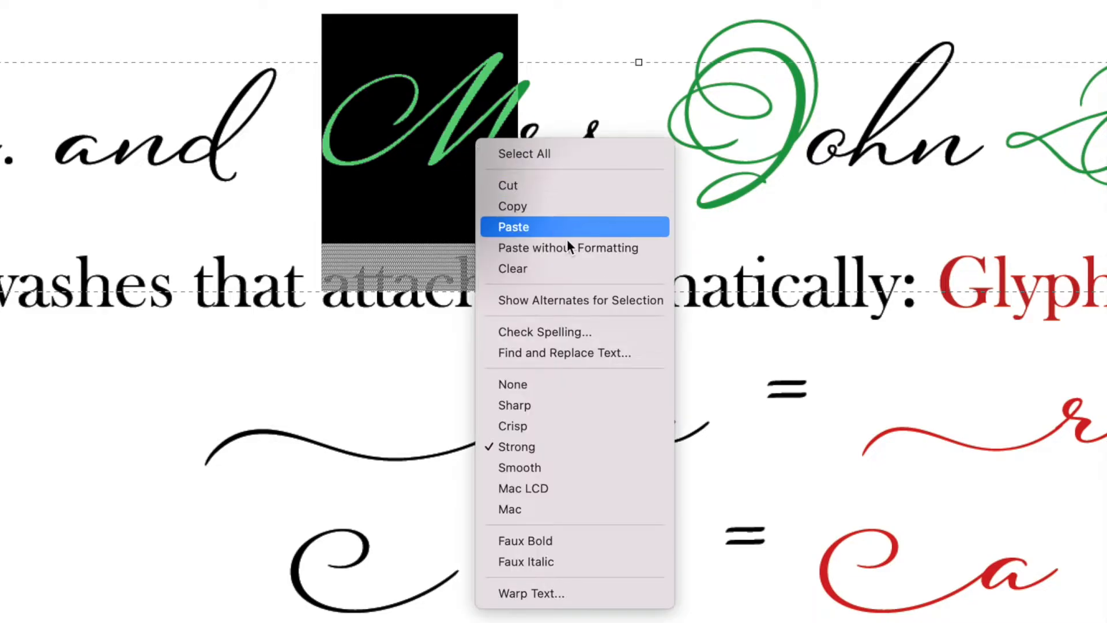
left_click(597, 297)
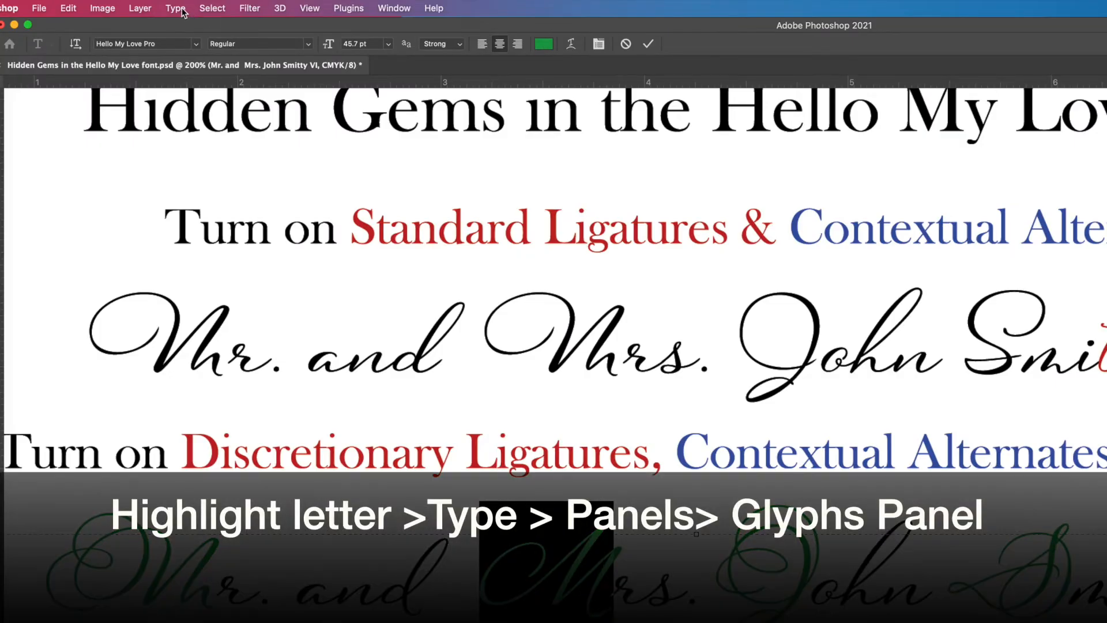
Open the Glyphs panel for the selected green M of "Mrs." in the second sample line
left_click(155, 5)
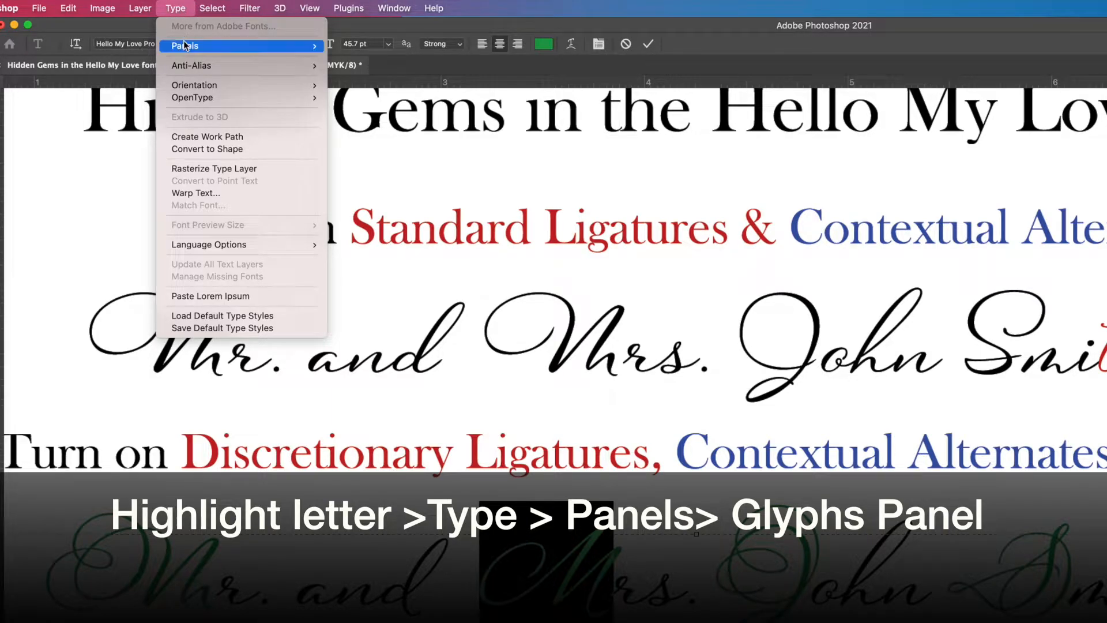
mouse_move(185, 44)
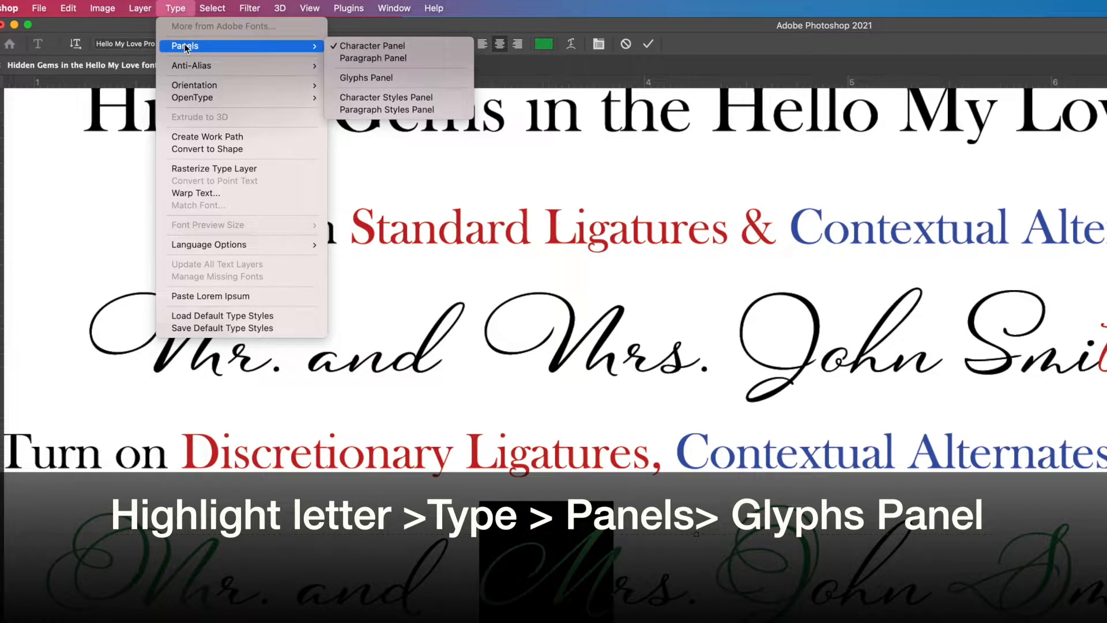
left_click(384, 78)
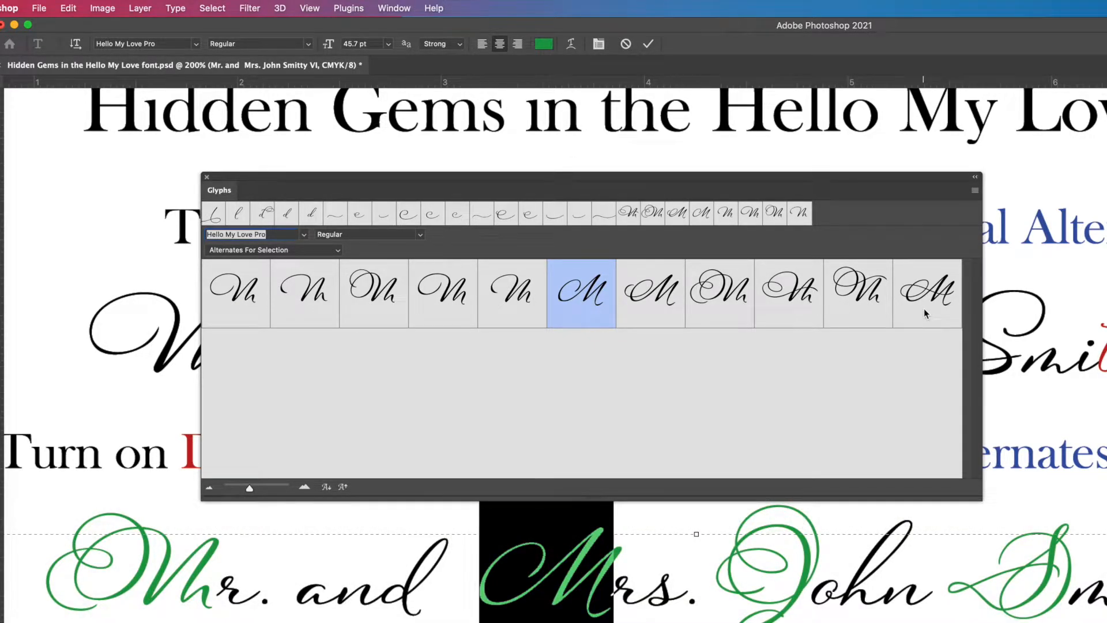
Browse the glyphs of the entire Hello My Love Pro font, looking over the capital letters
left_click(338, 252)
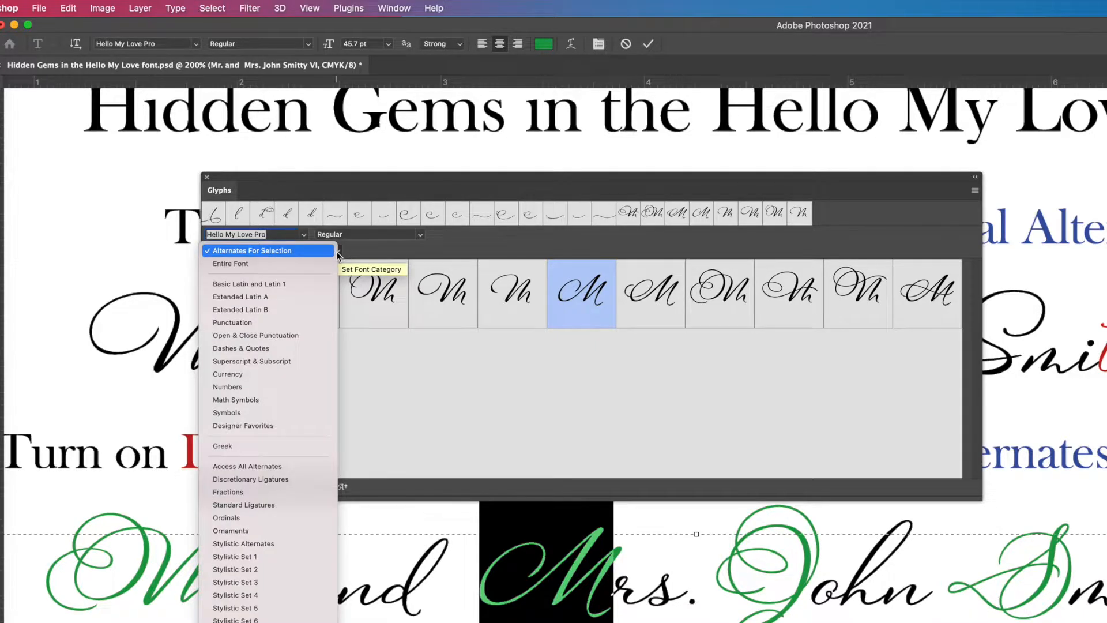
left_click(309, 265)
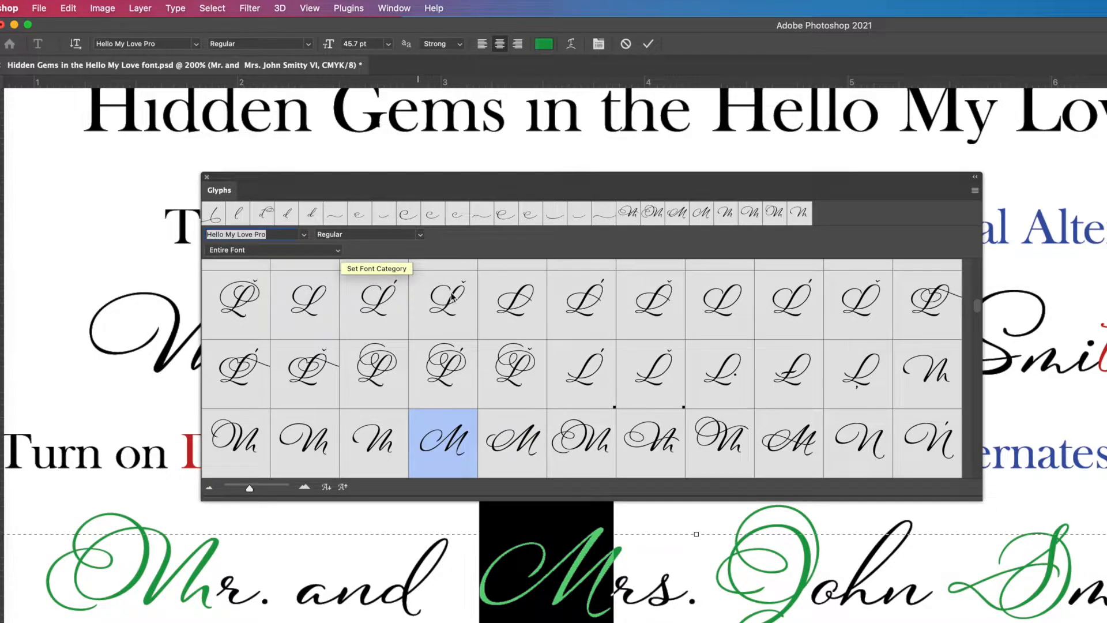
scroll(606, 353, "up", 3)
scroll(607, 354, "up", 3)
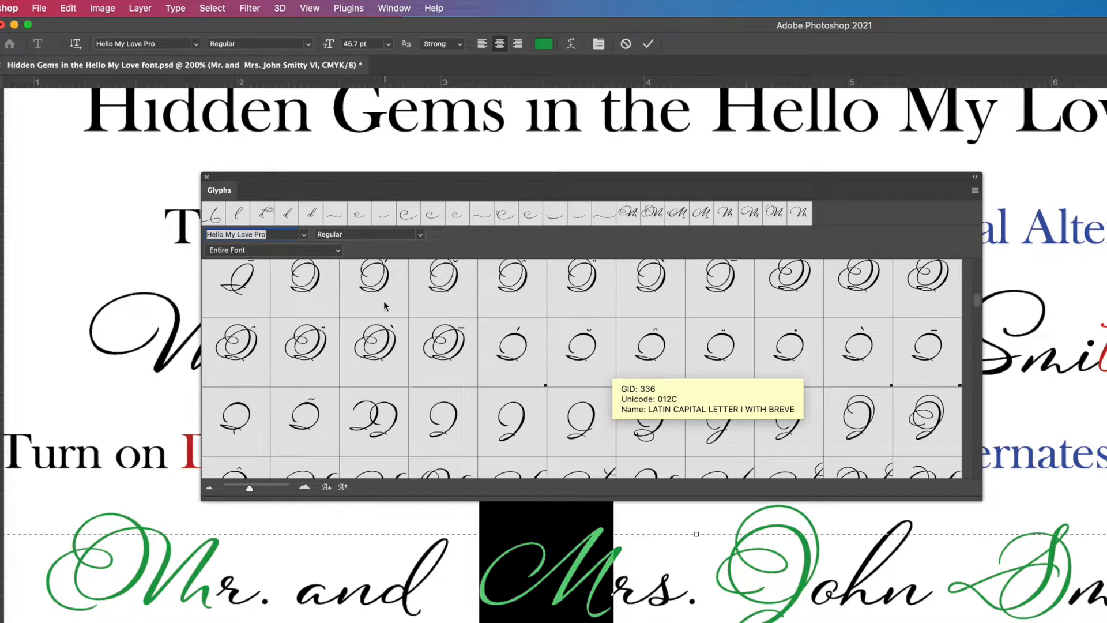
View the font's Access All Alternates glyph category, followed by its Discretionary Ligatures
left_click(338, 250)
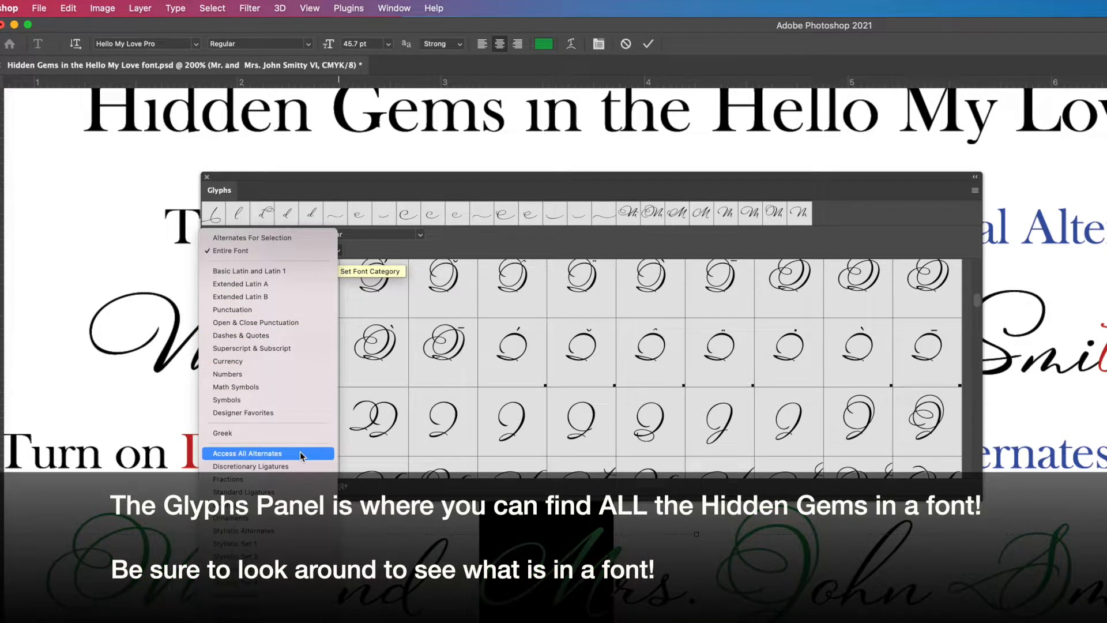
left_click(300, 454)
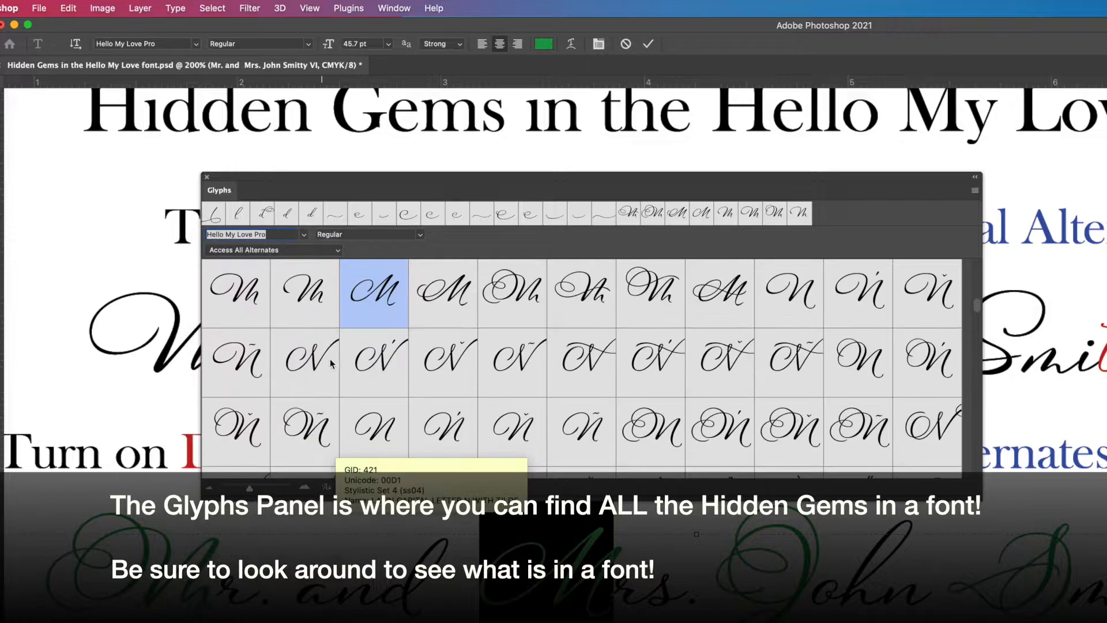
left_click(338, 252)
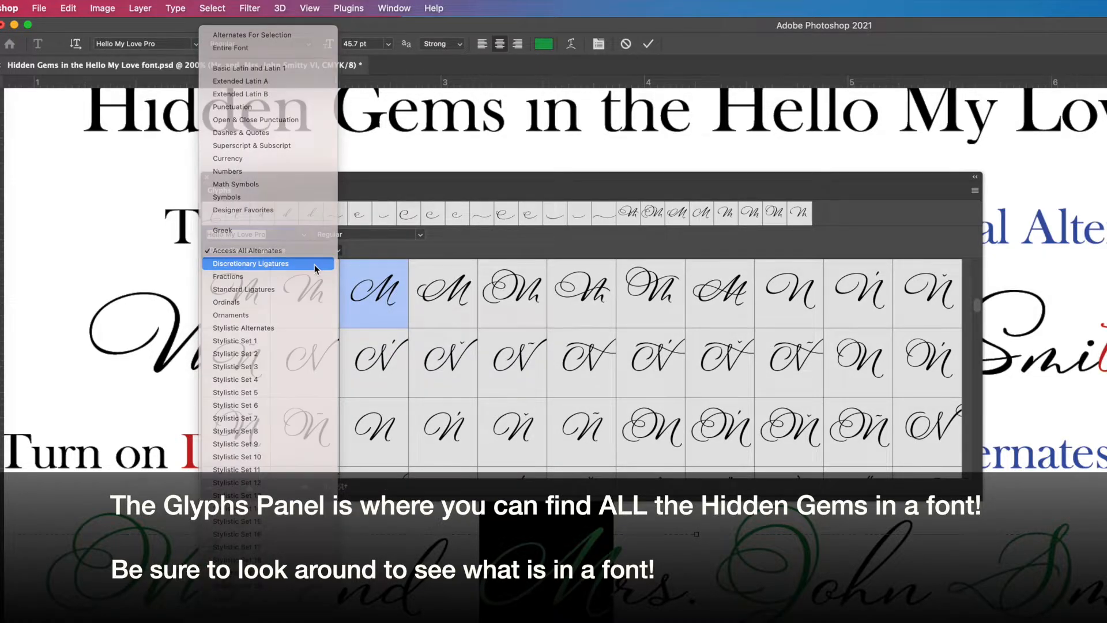
left_click(314, 264)
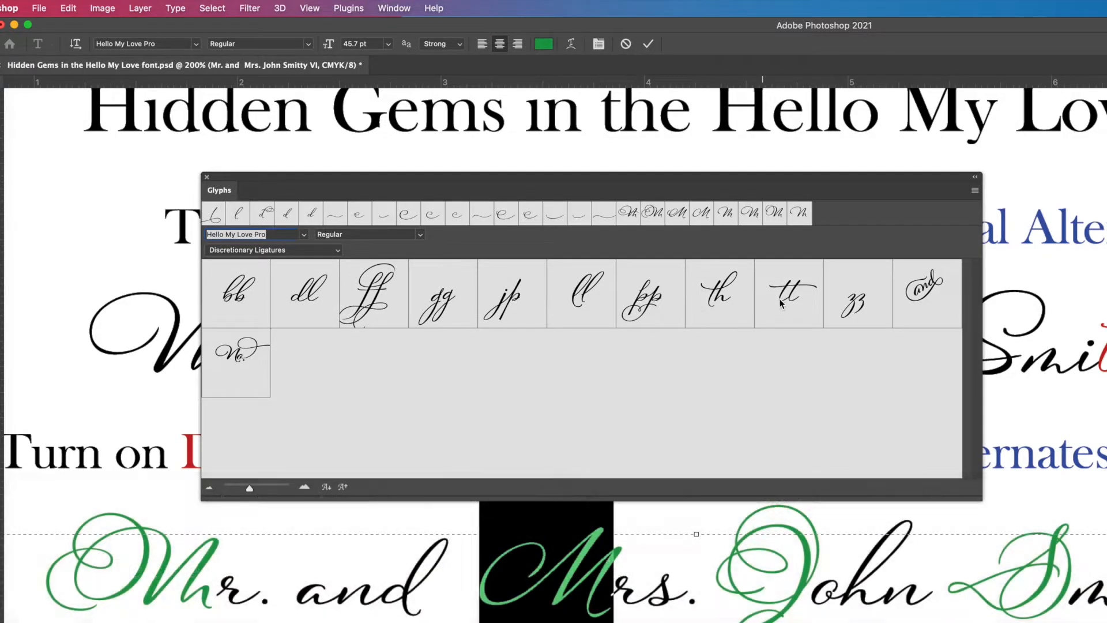
View the font's Fractions and Standard Ligatures glyph categories
left_click(338, 252)
left_click(321, 263)
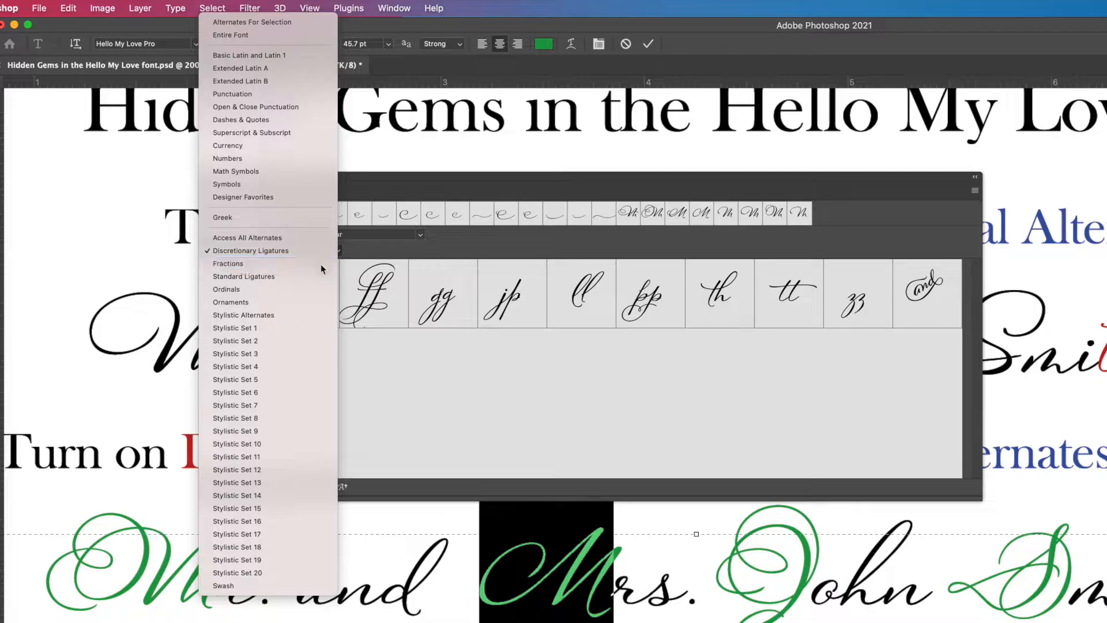
left_click(336, 251)
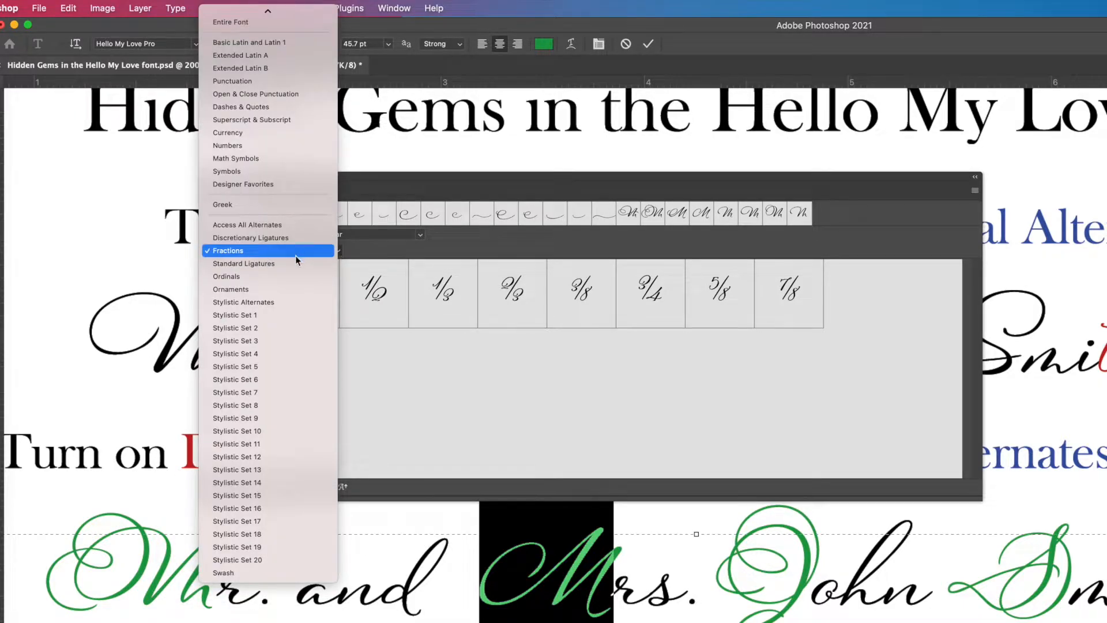
left_click(290, 265)
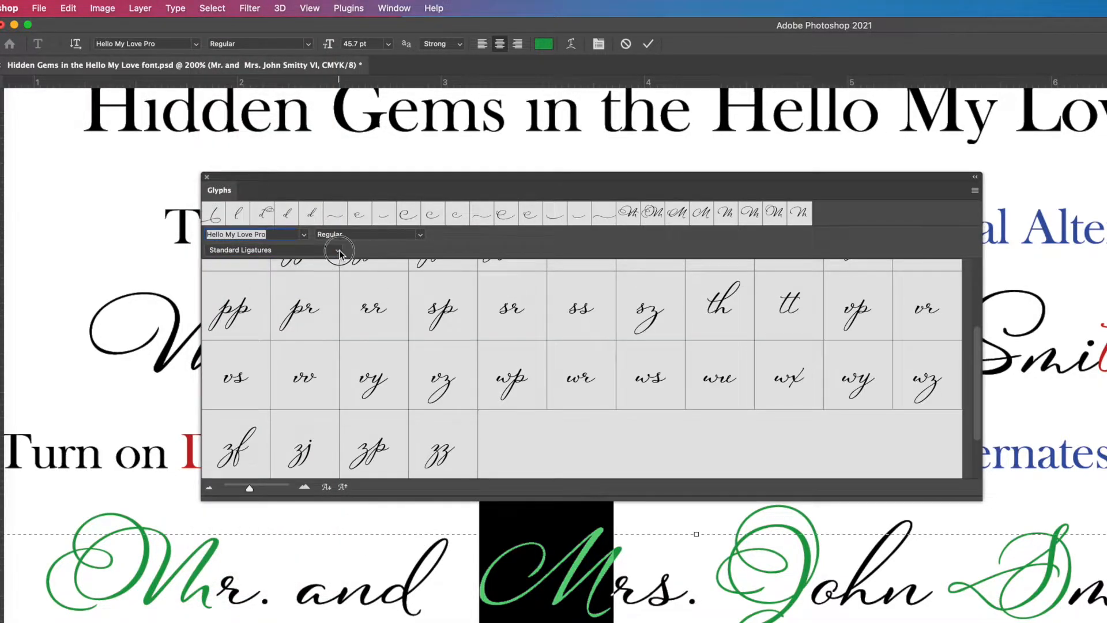
View the font's Ordinals and Ornaments glyph categories
left_click(338, 251)
left_click(310, 265)
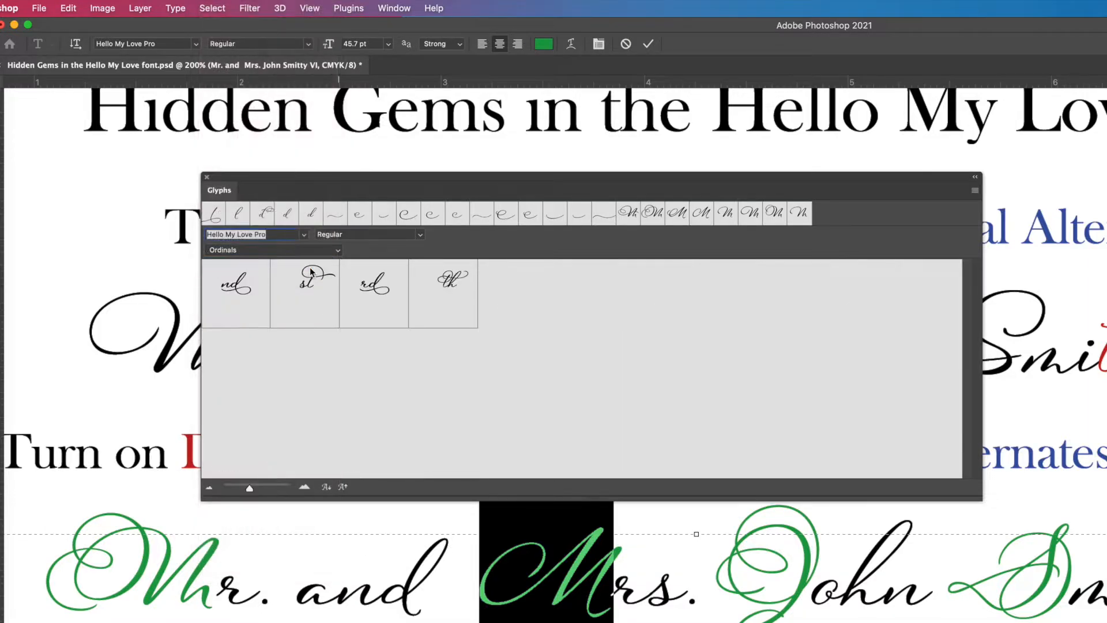
left_click(341, 250)
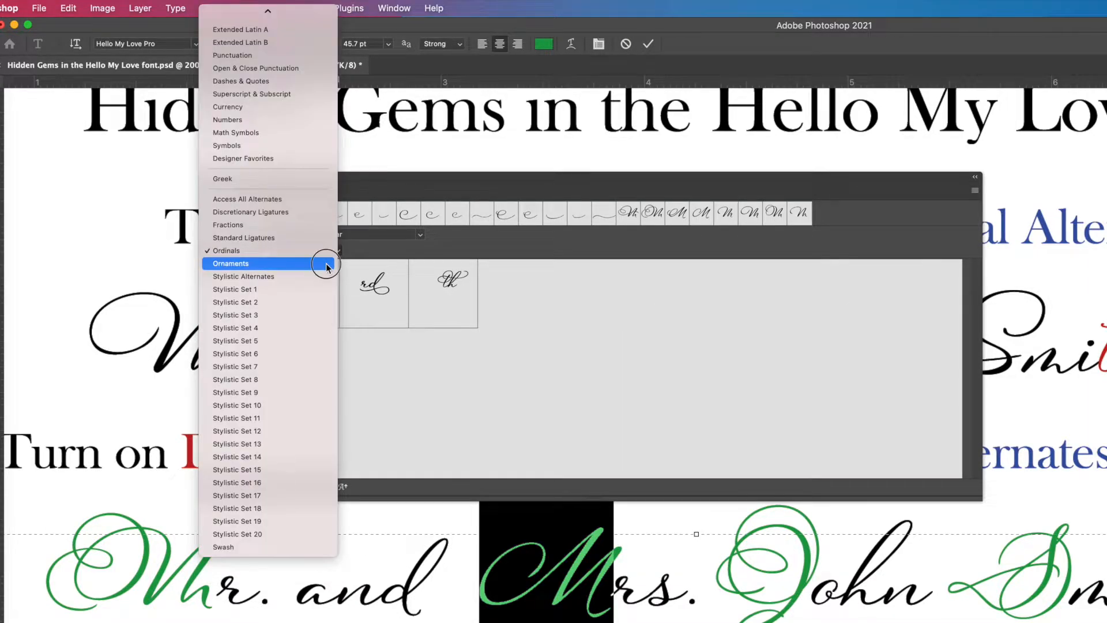
left_click(329, 262)
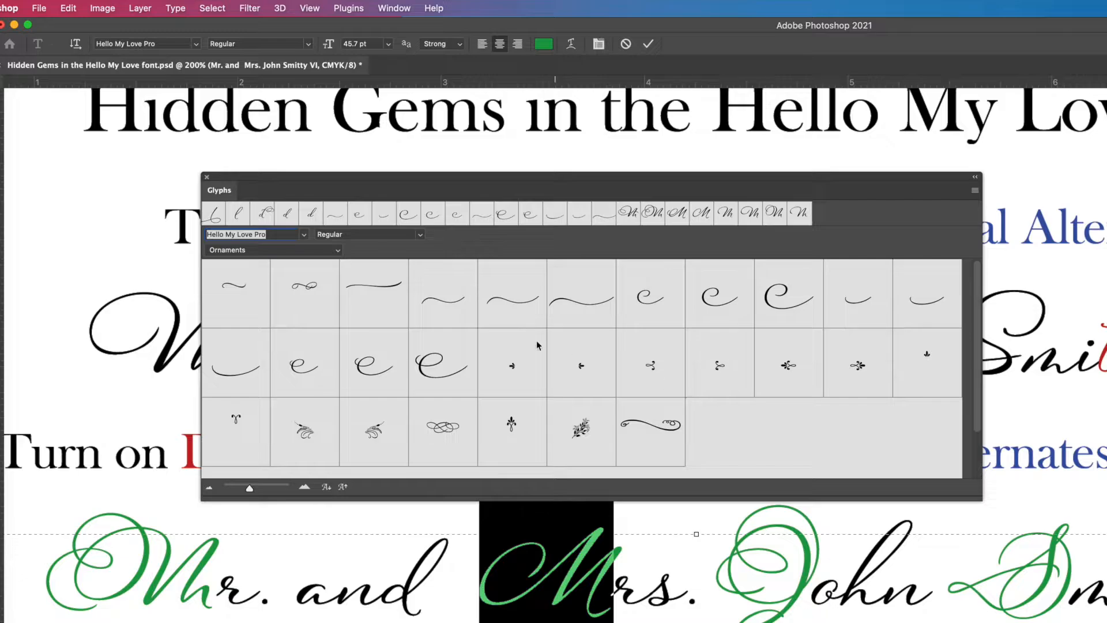
Show Alternates For Selection and swap the green M of "Mrs." through successive alternates, ending on the tenth glyph, and commit the text
left_click(339, 252)
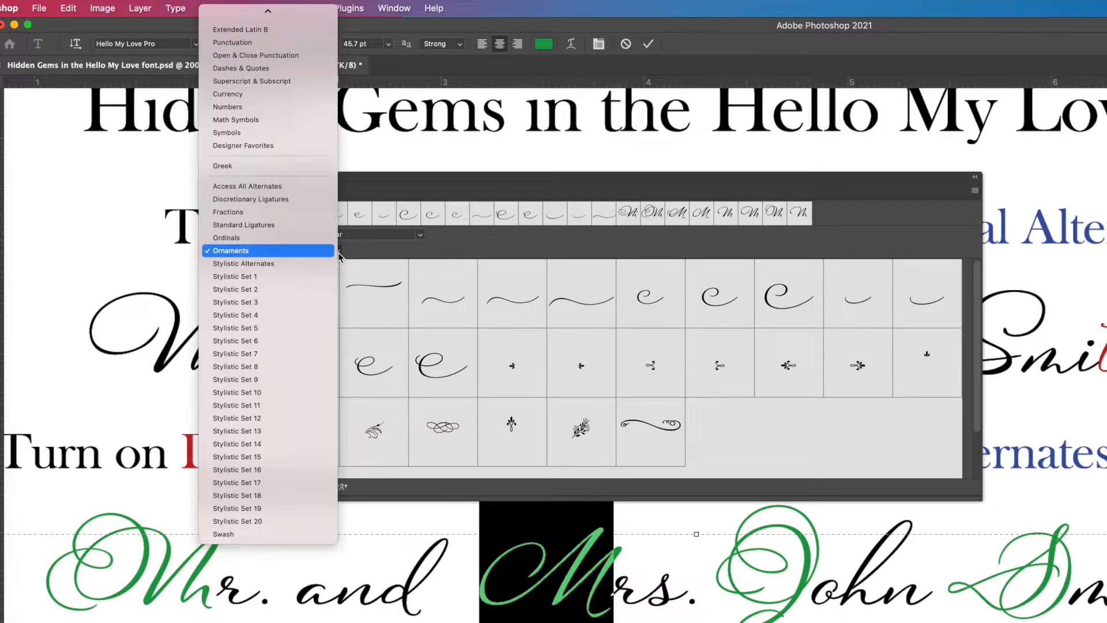
mouse_move(300, 13)
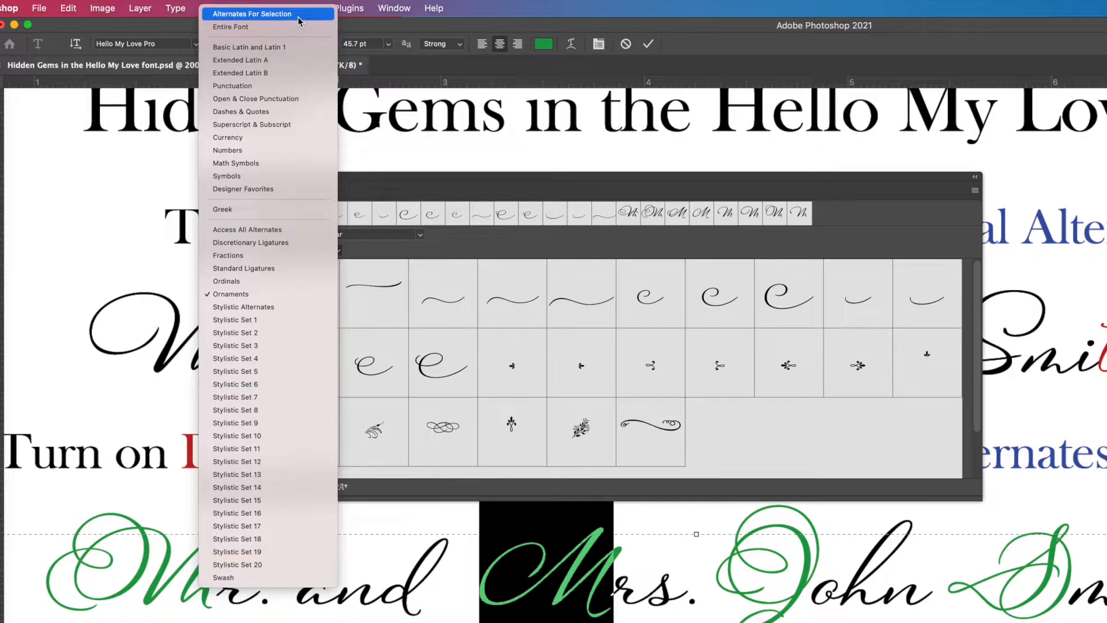
left_click(286, 18)
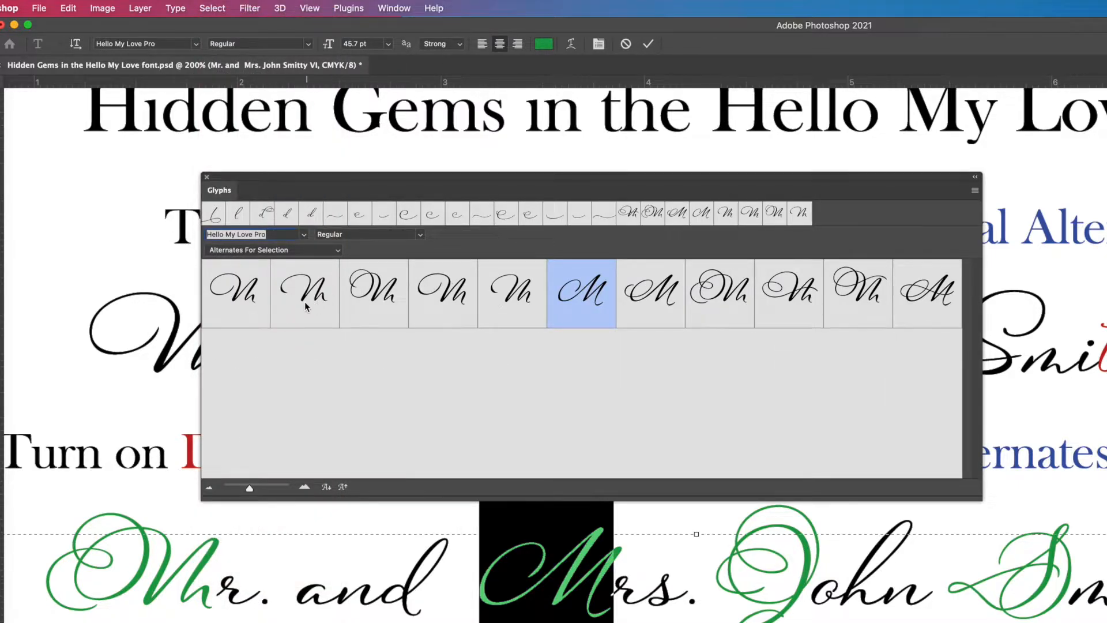
double_click(315, 307)
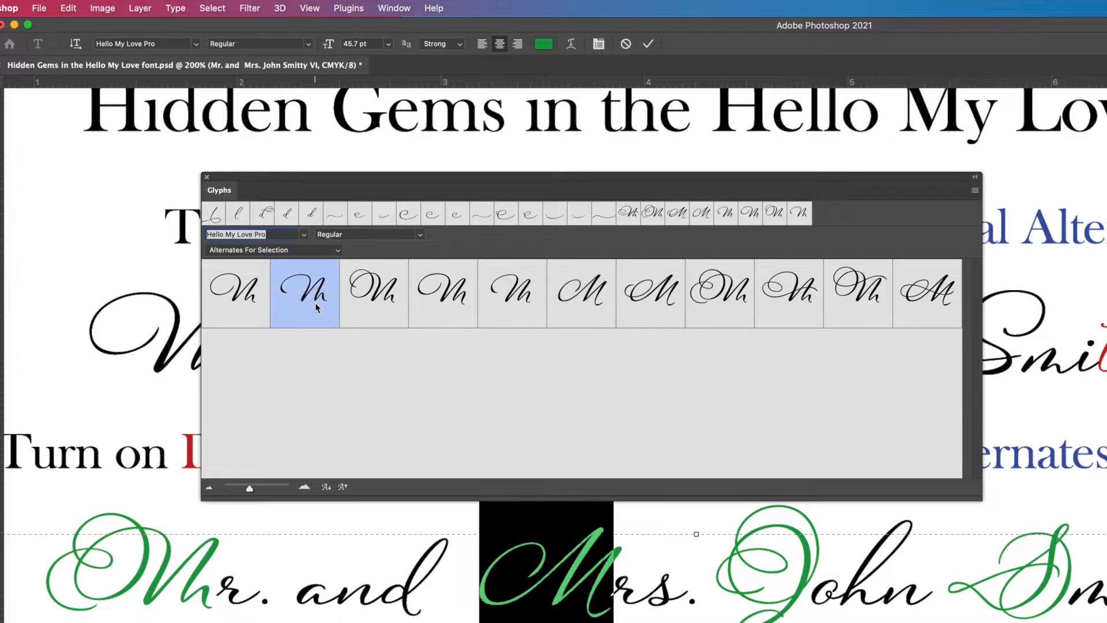
double_click(367, 297)
double_click(436, 300)
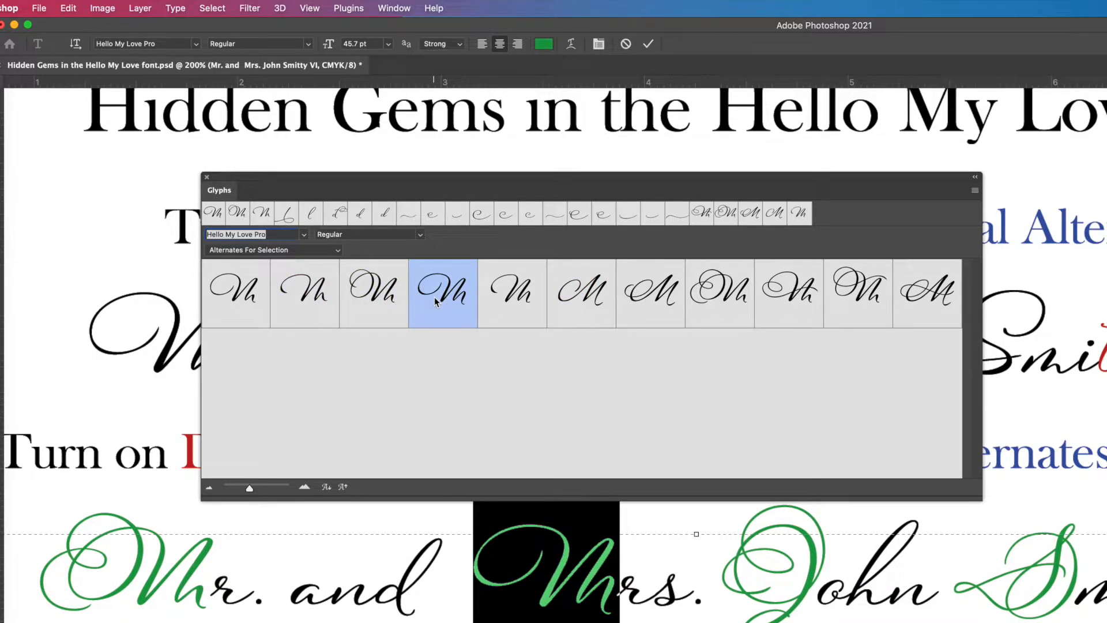
double_click(509, 300)
double_click(584, 300)
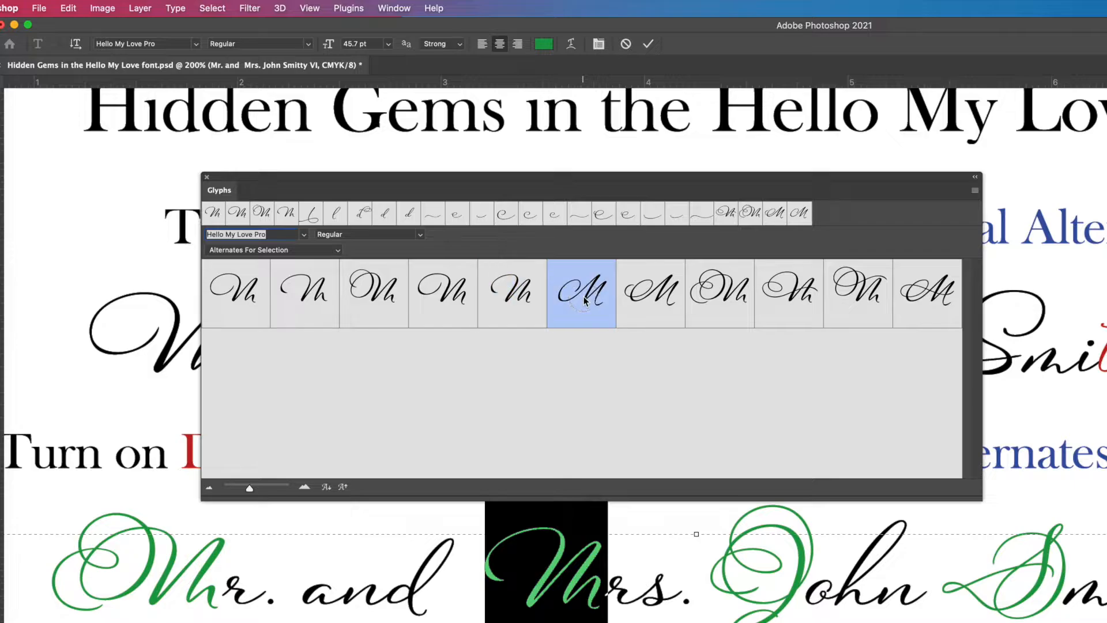
double_click(658, 303)
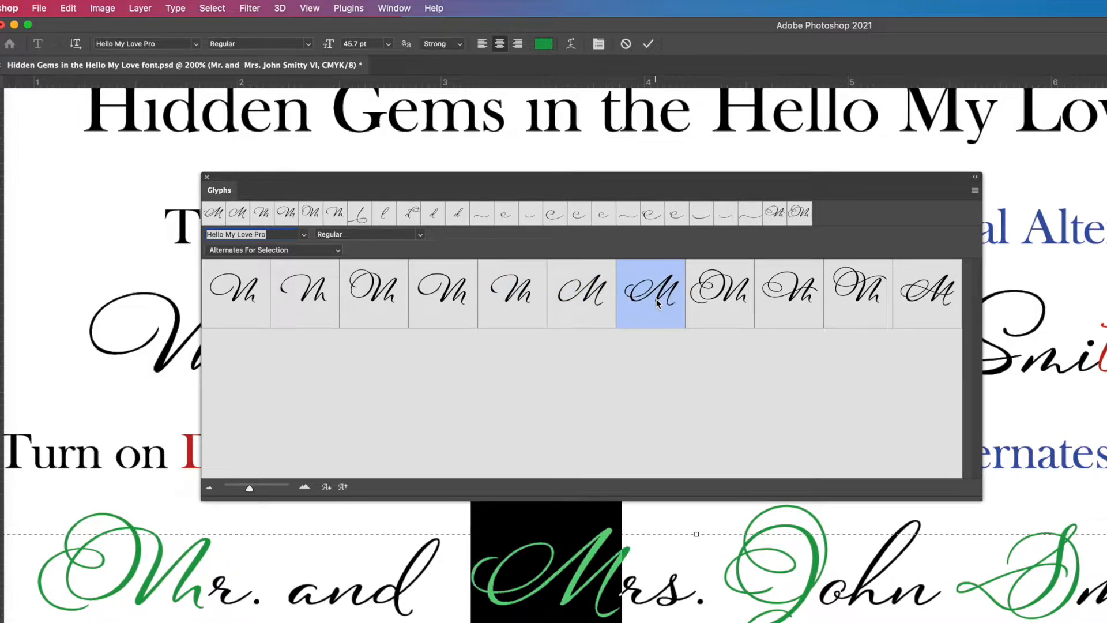
double_click(710, 305)
double_click(789, 303)
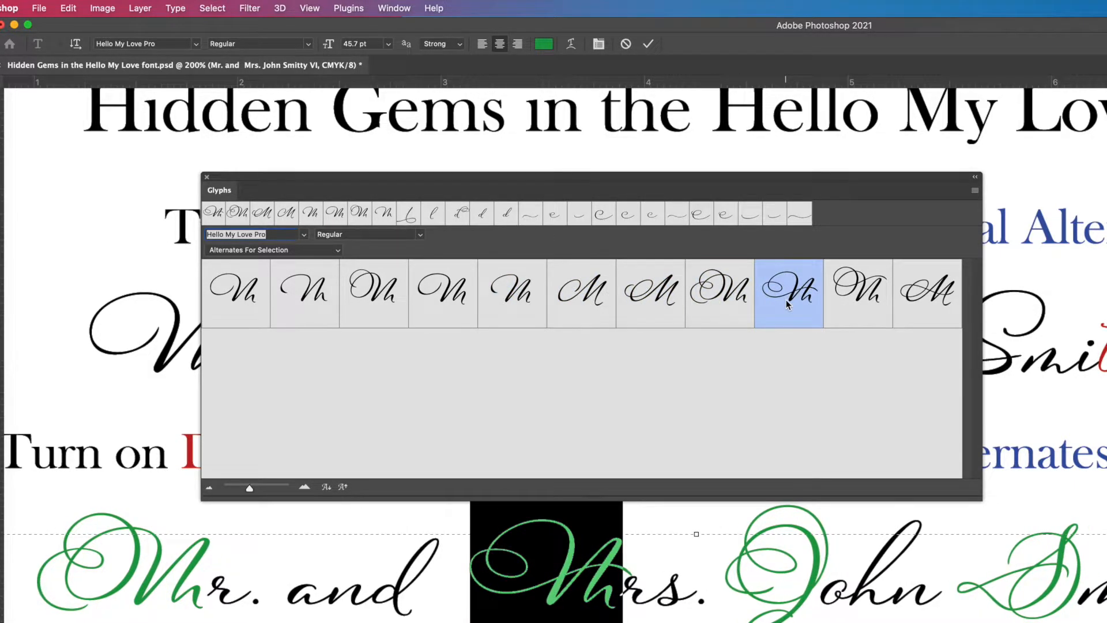
double_click(847, 304)
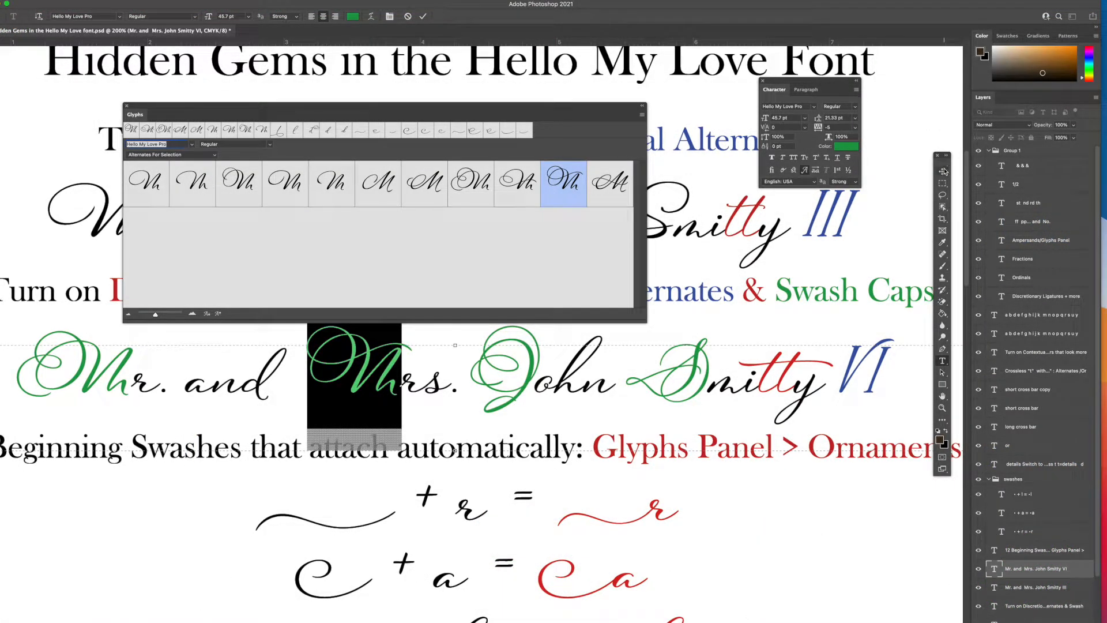
left_click(944, 171)
Select the swash attached to the red r in the first beginning-swash example for text editing
scroll(793, 446, "down", 2)
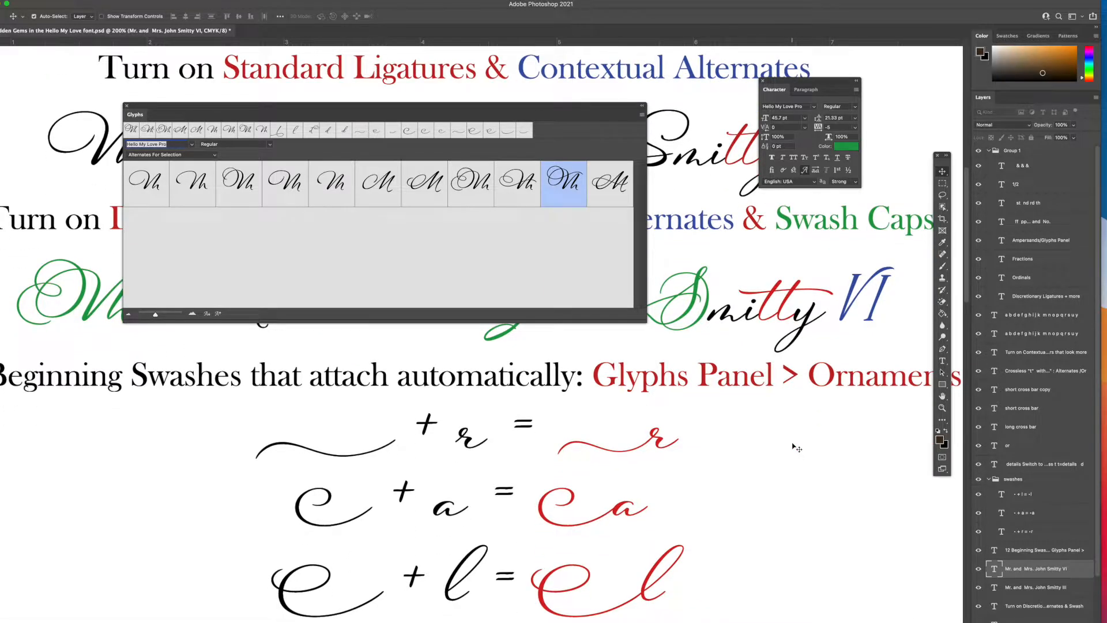
scroll(797, 448, "down", 1)
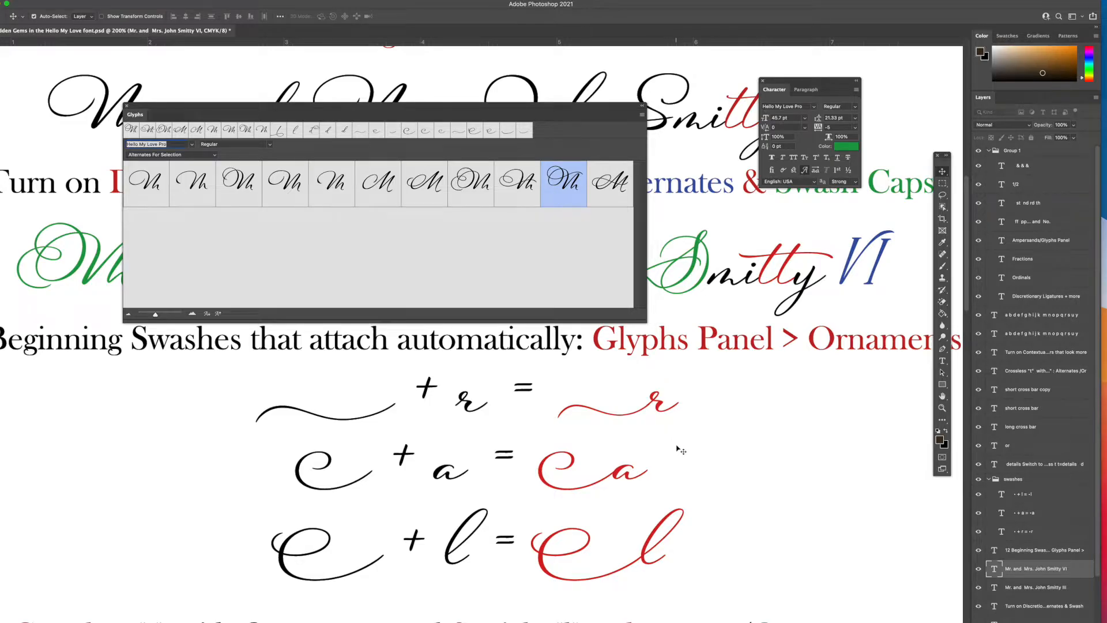
left_click(595, 411)
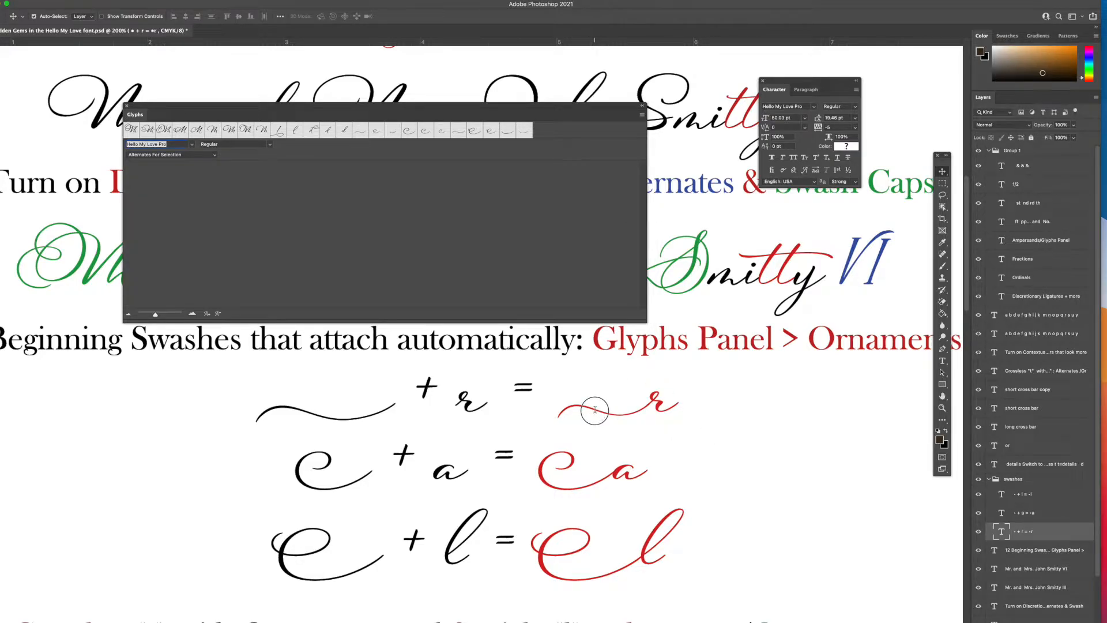
double_click(594, 410)
left_click(644, 407)
left_click_drag(645, 407, 573, 411)
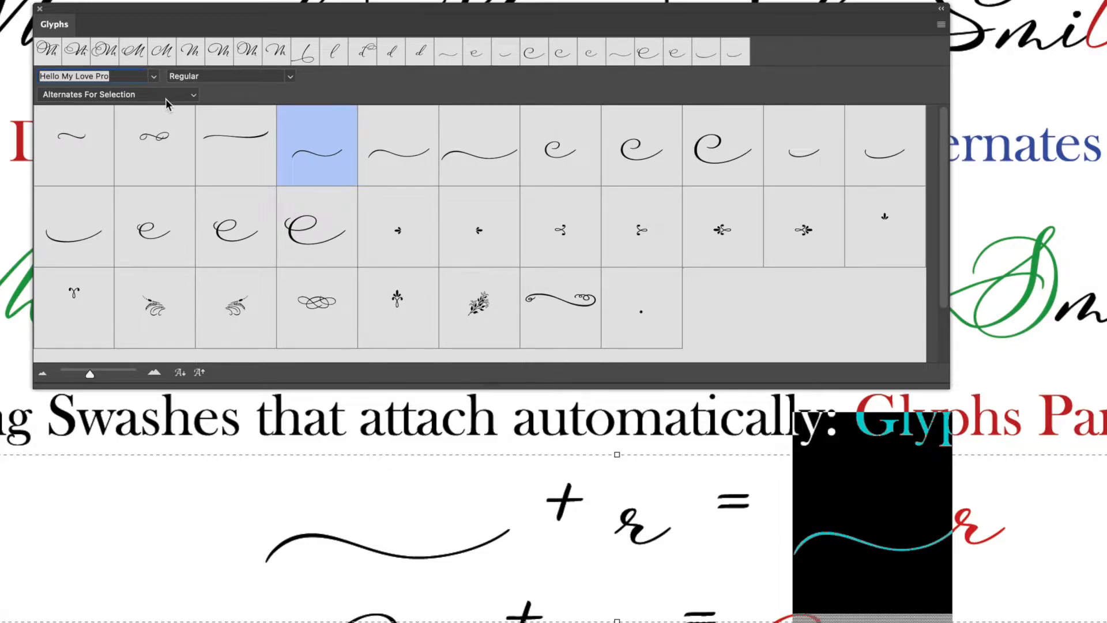
Replace the swash before the red r with successive wave, curl and shallow-curve Ornaments glyphs, ending on the eleventh glyph of the first row
left_click(192, 96)
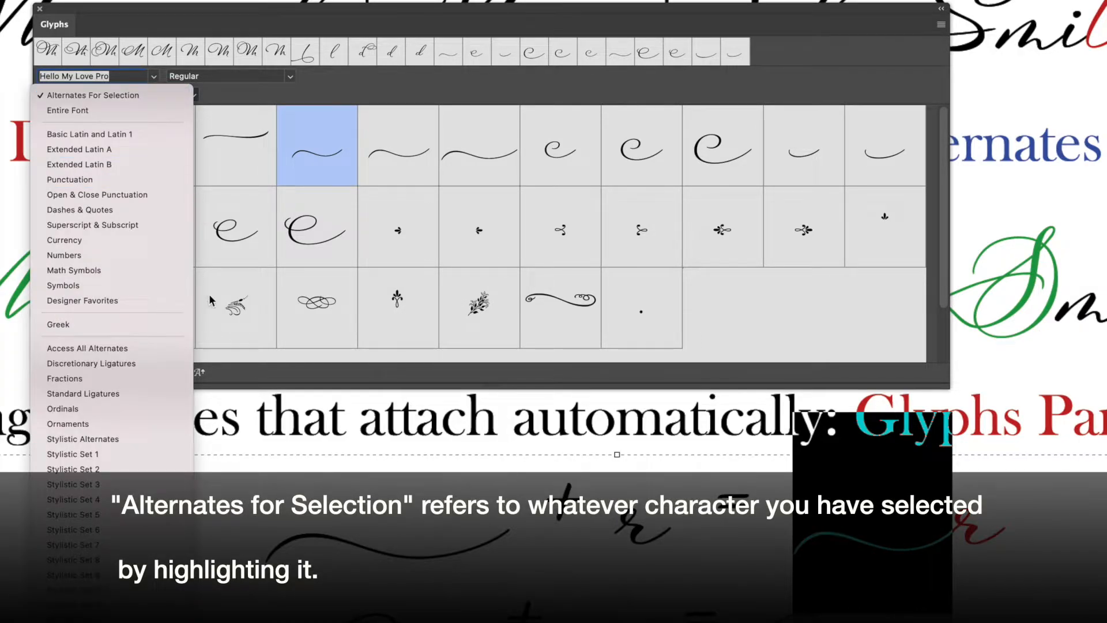
left_click(153, 424)
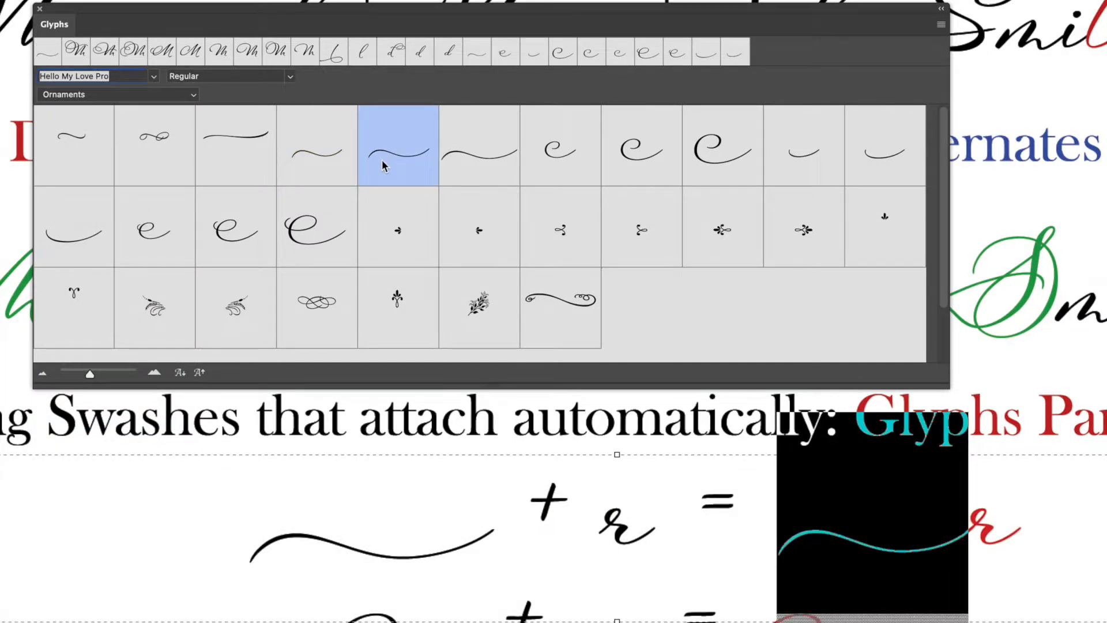
double_click(469, 157)
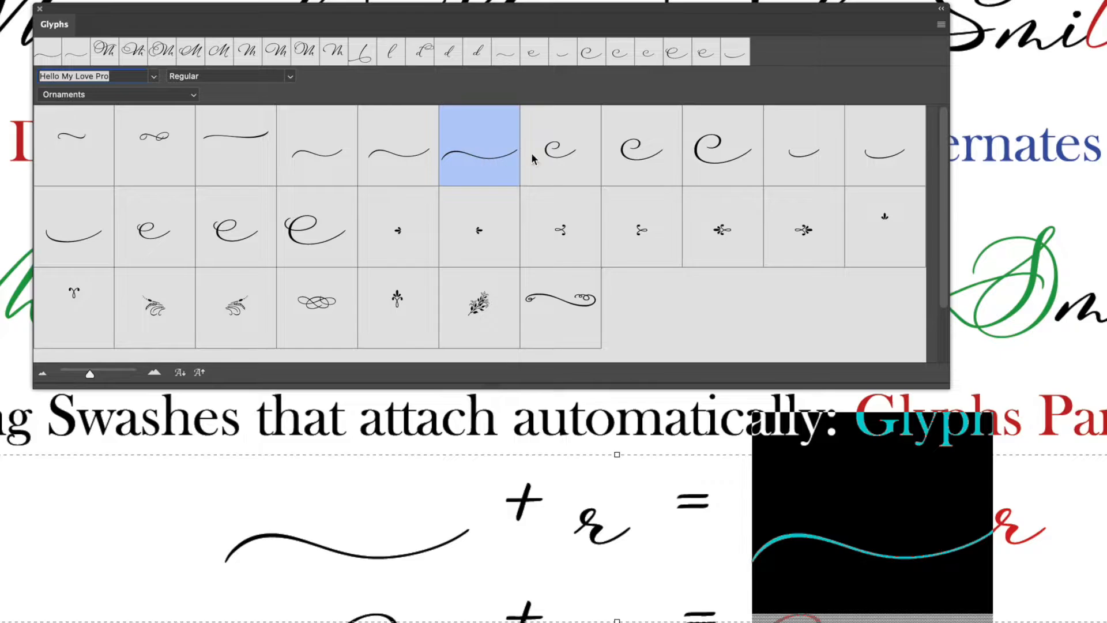
double_click(554, 152)
double_click(656, 158)
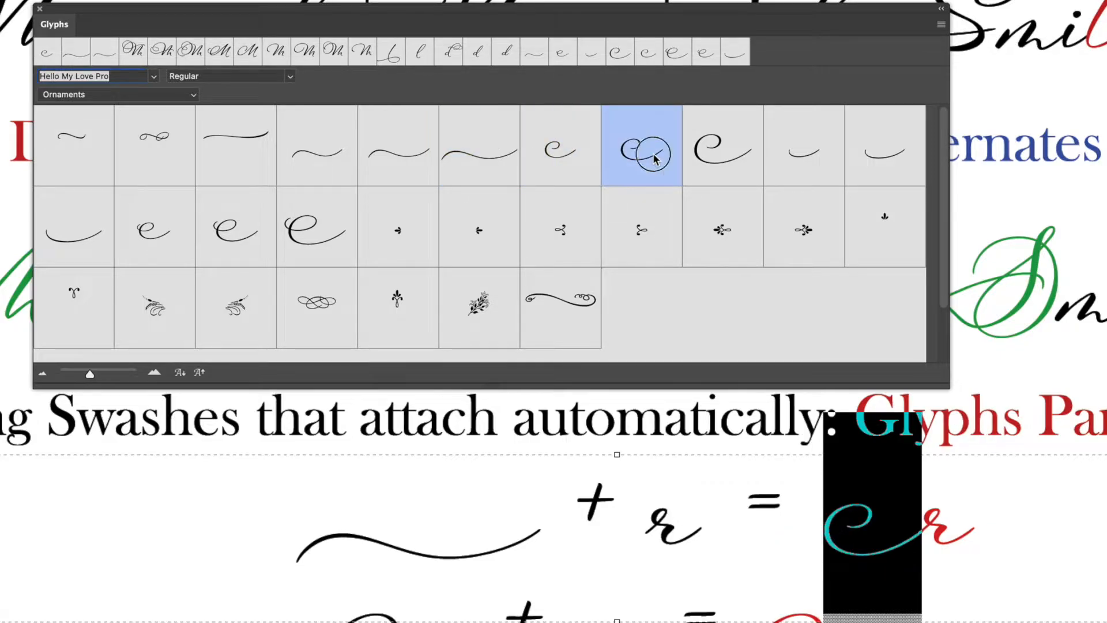
left_click(734, 154)
double_click(733, 155)
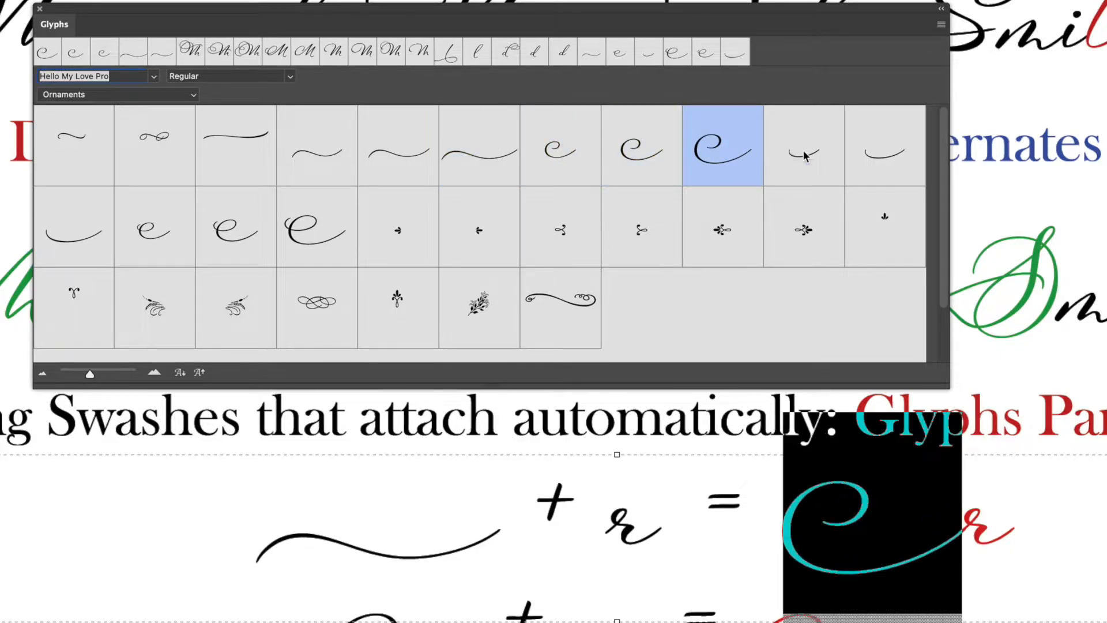
double_click(805, 155)
double_click(889, 158)
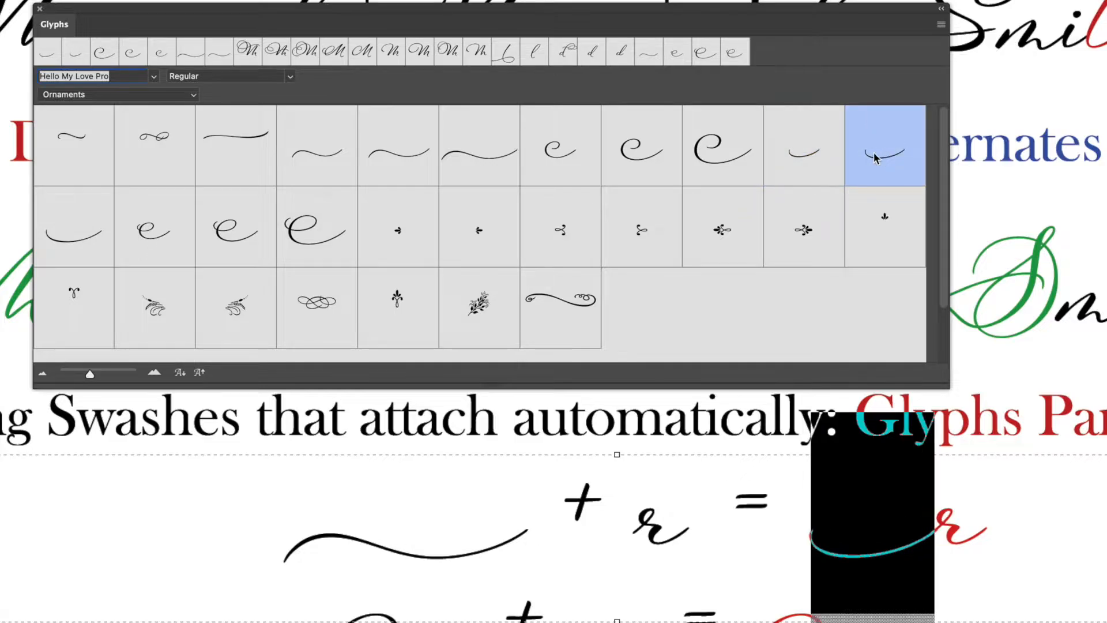
Swap the swash before the red r through further shallow-curve and curl Ornaments, ending on the first row's fifth glyph, and commit
double_click(89, 238)
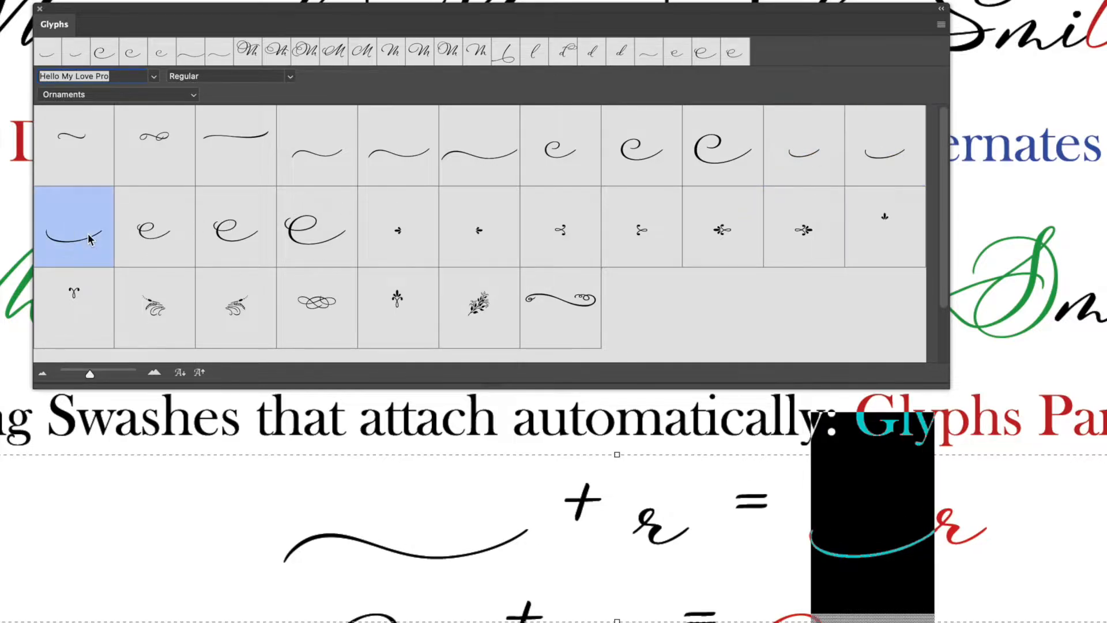
double_click(142, 238)
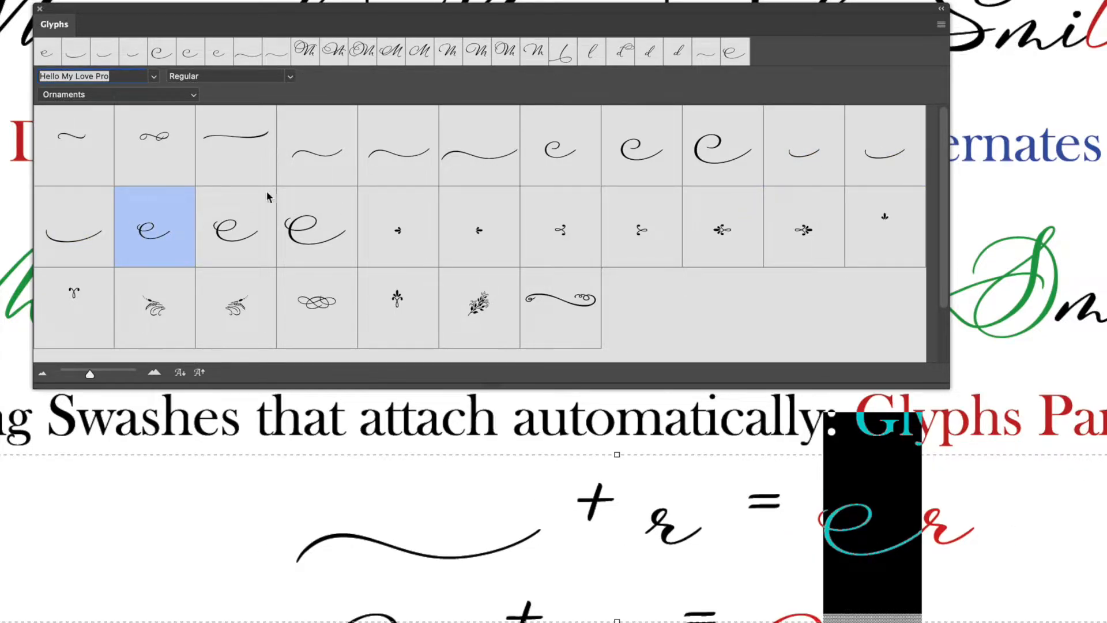
double_click(398, 169)
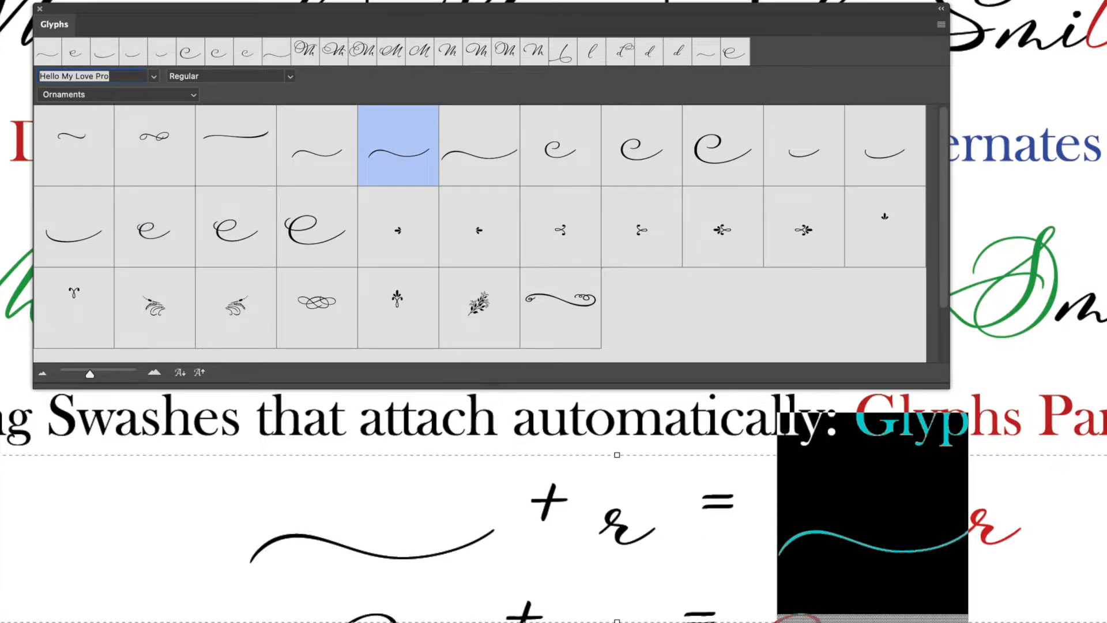
key("super+Return")
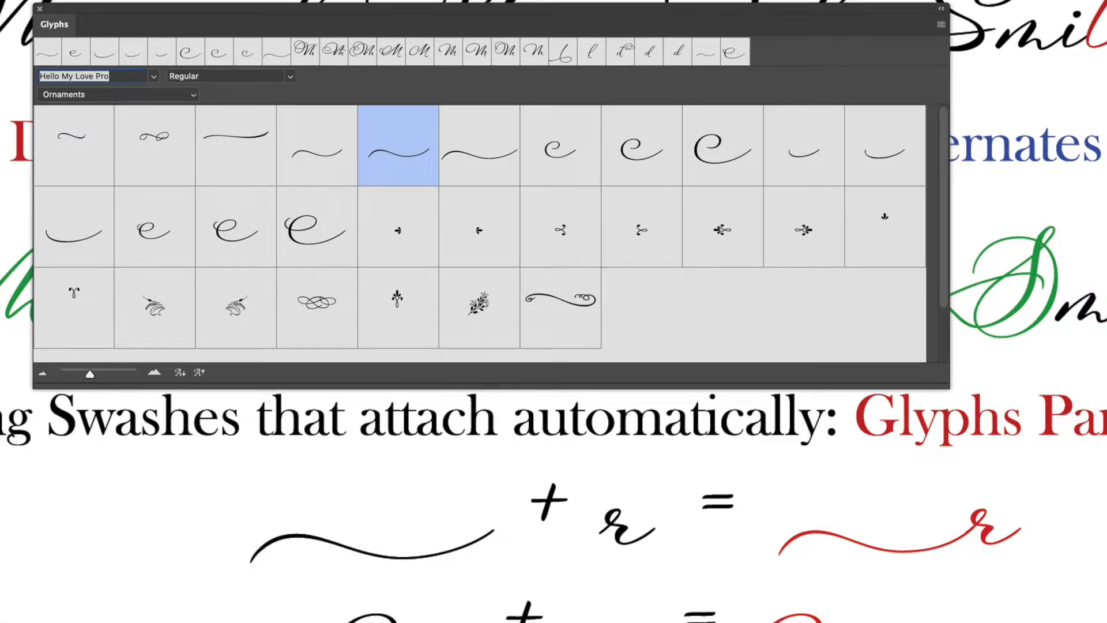
Select the red crossless t in the first resulting "details" example and show Alternates For Selection in the glyph list
scroll(1049, 568, "down", 3)
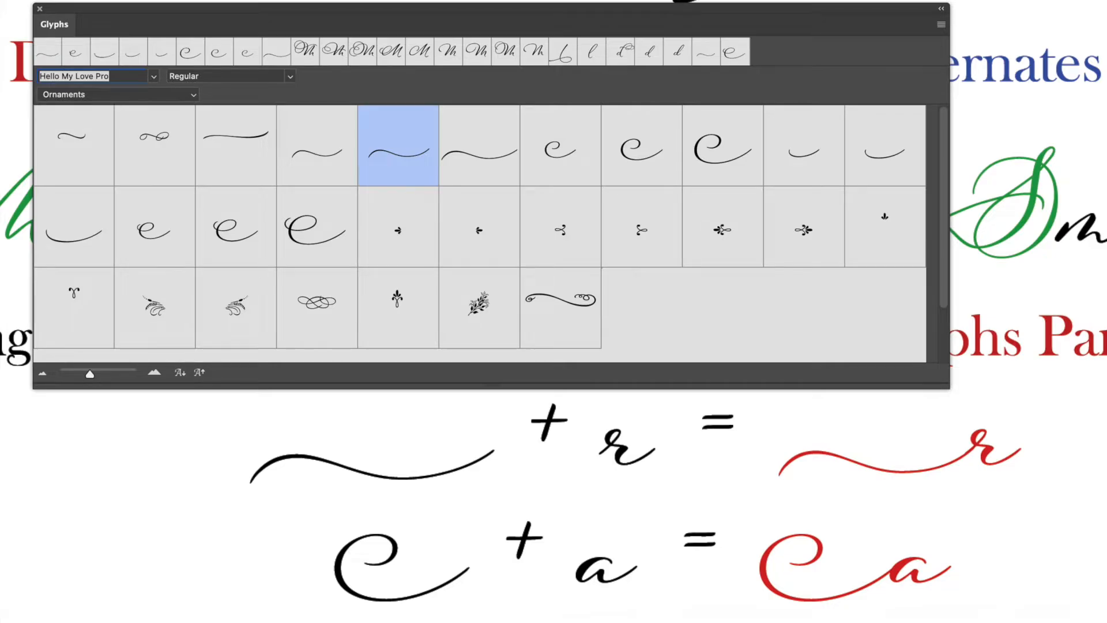
scroll(1049, 554, "down", 5)
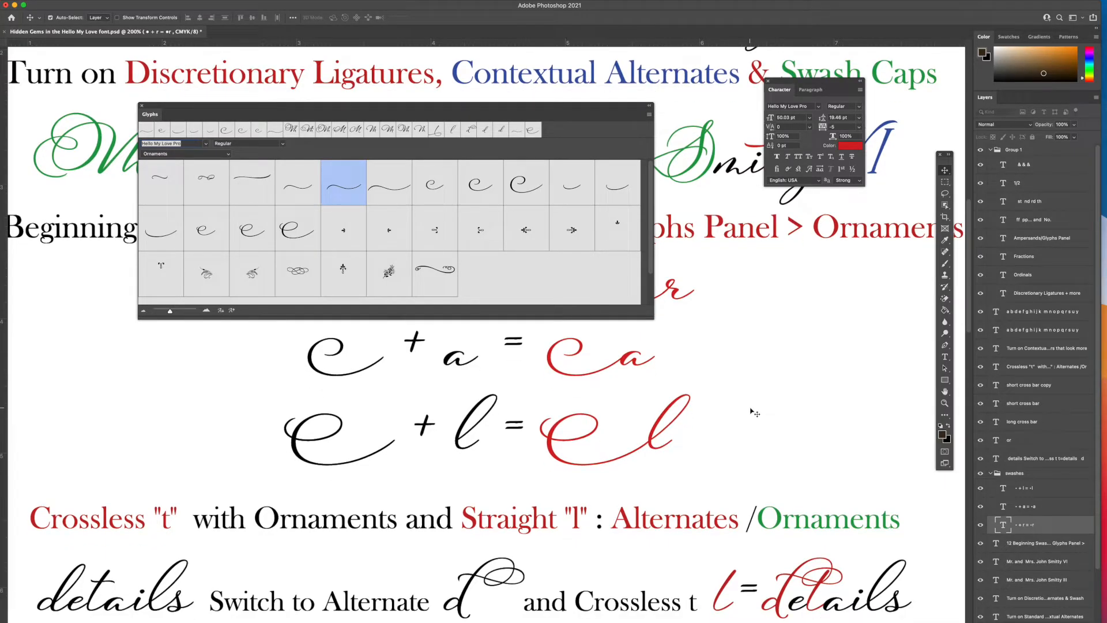
scroll(751, 408, "down", 3)
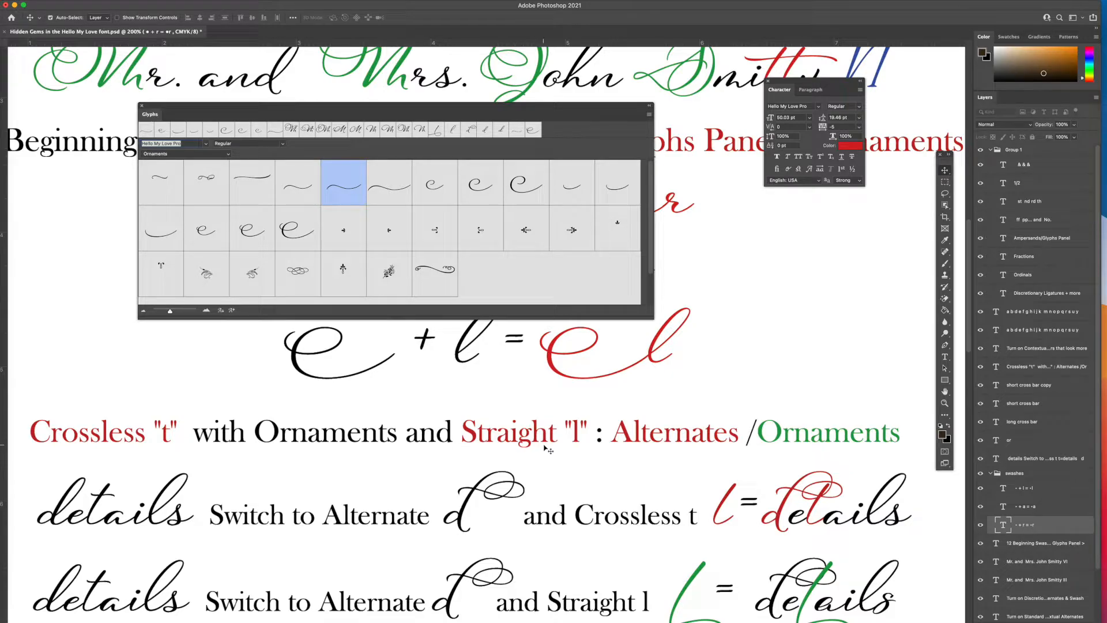
scroll(612, 456, "down", 2)
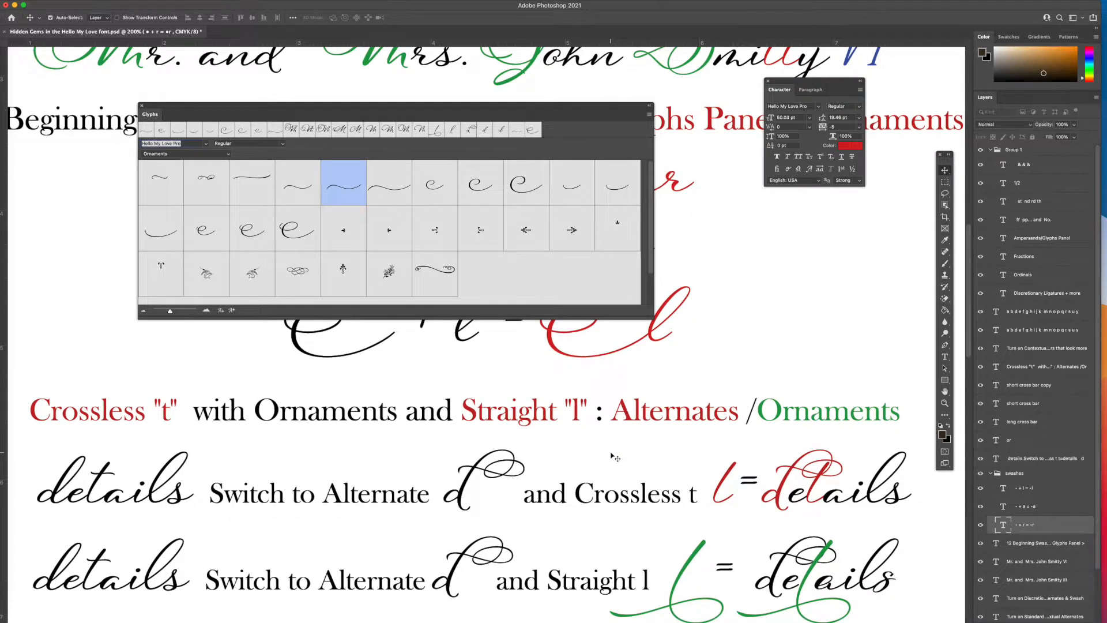
scroll(613, 457, "down", 1)
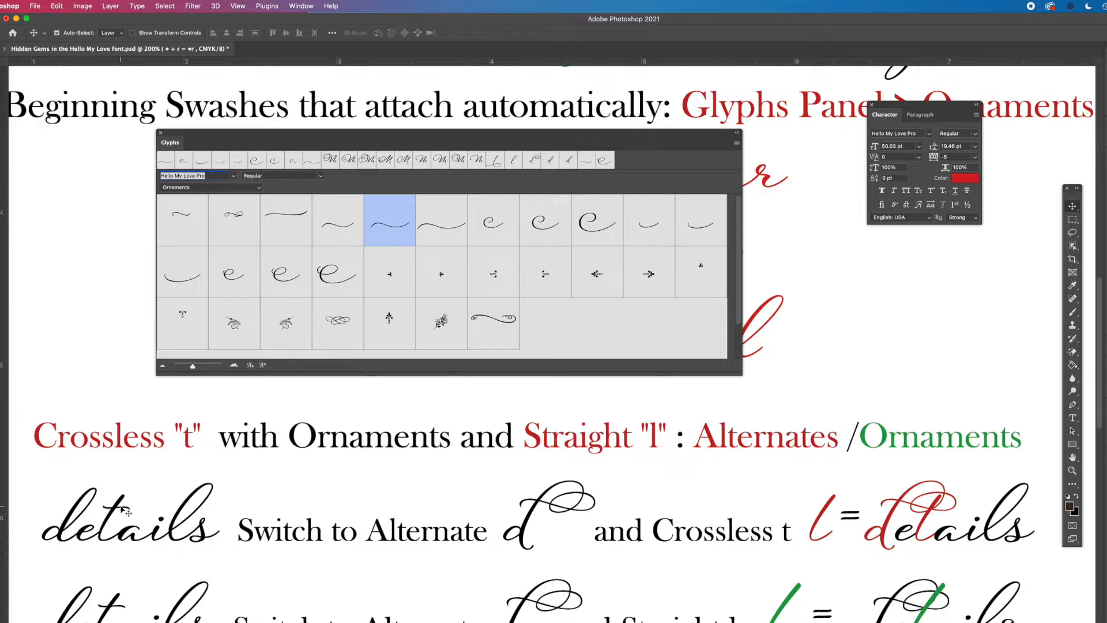
double_click(922, 525)
left_click(923, 522)
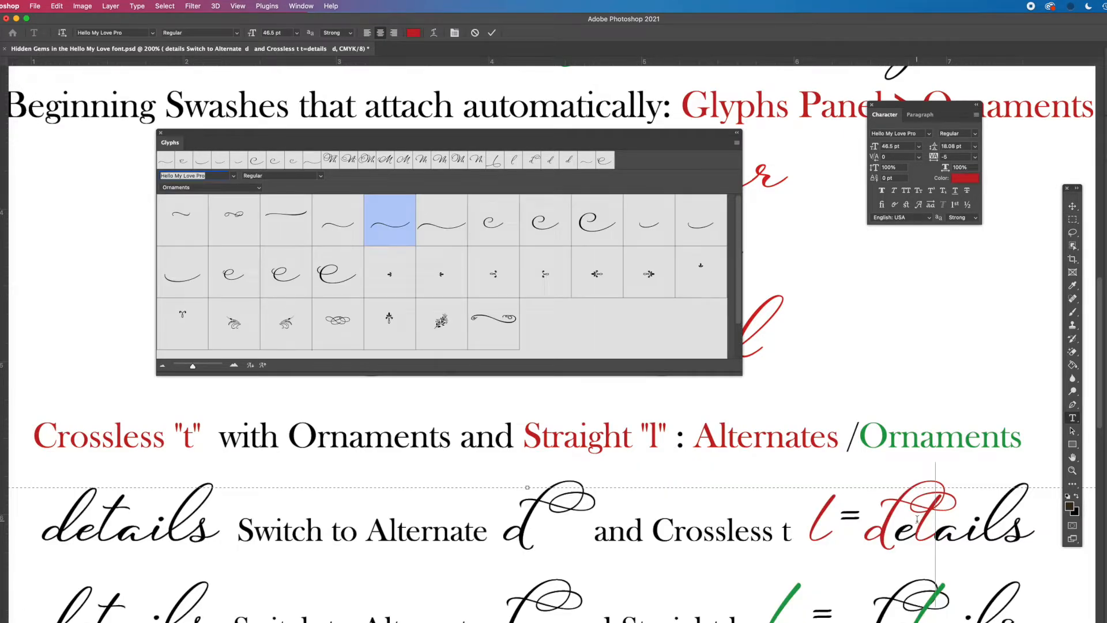
key("shift+Right")
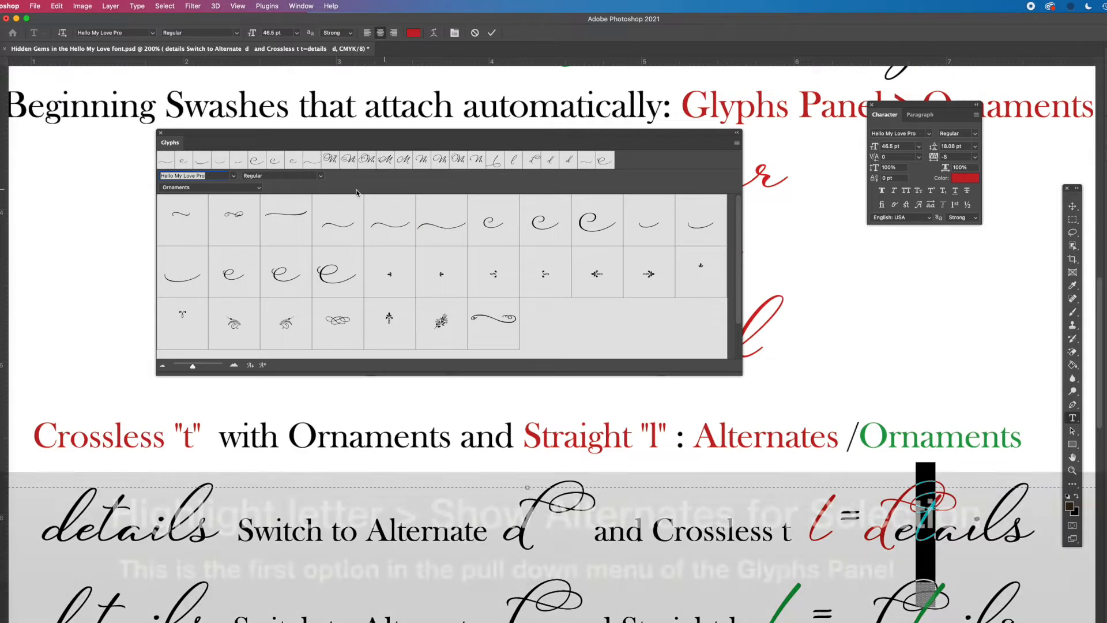
left_click(259, 191)
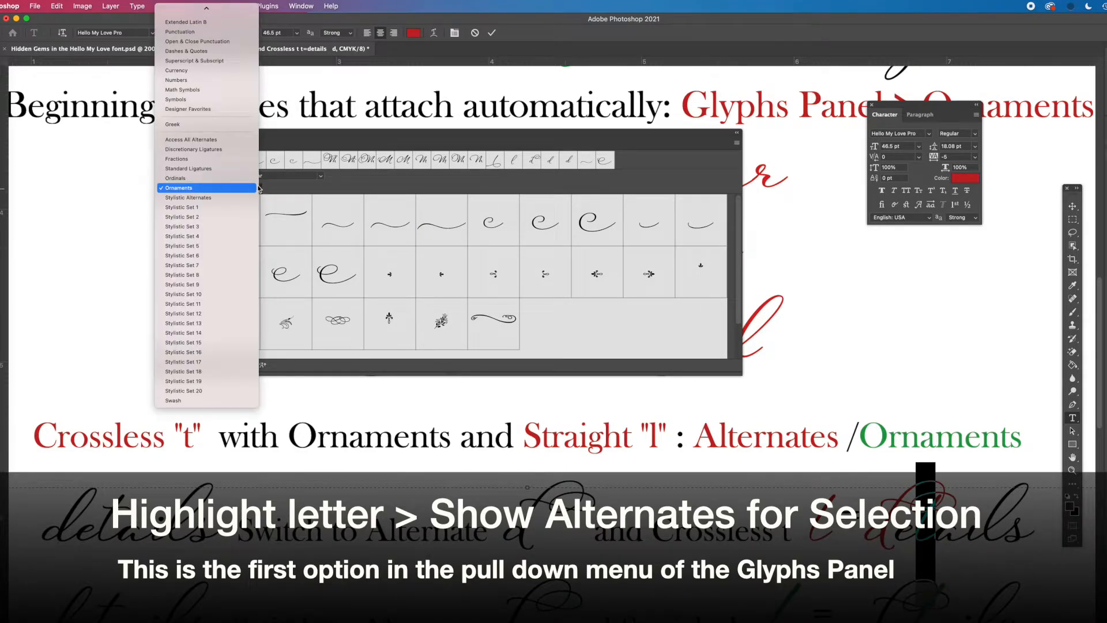
left_click(212, 11)
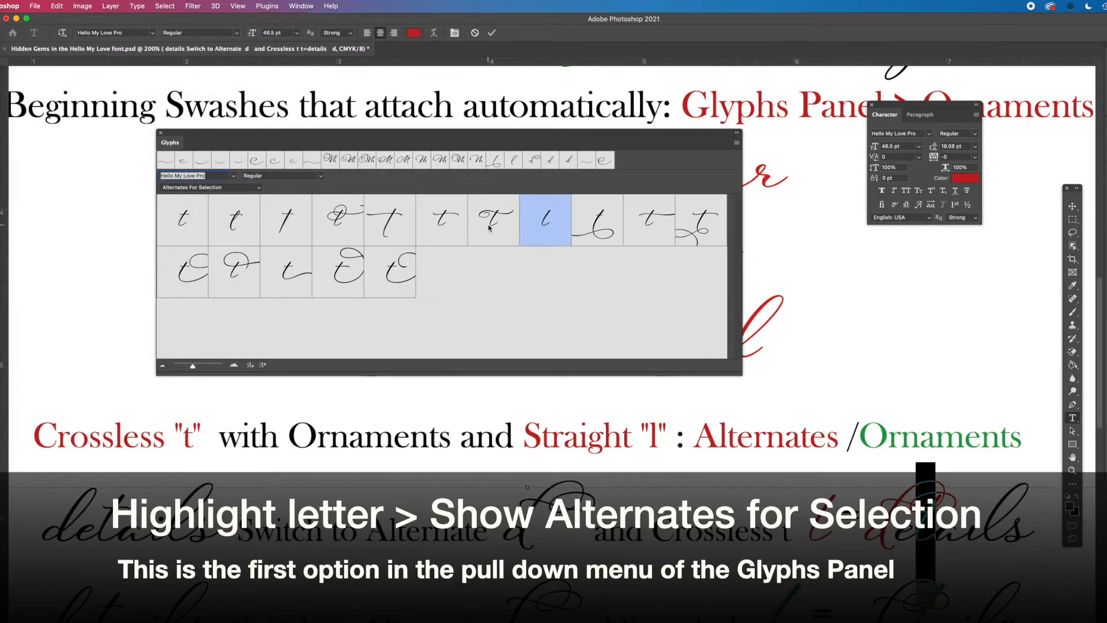
Swap the selected t through successive alternates, including the seventh and sixth glyphs, ending on the crossless eighth glyph
double_click(226, 229)
left_click(187, 230)
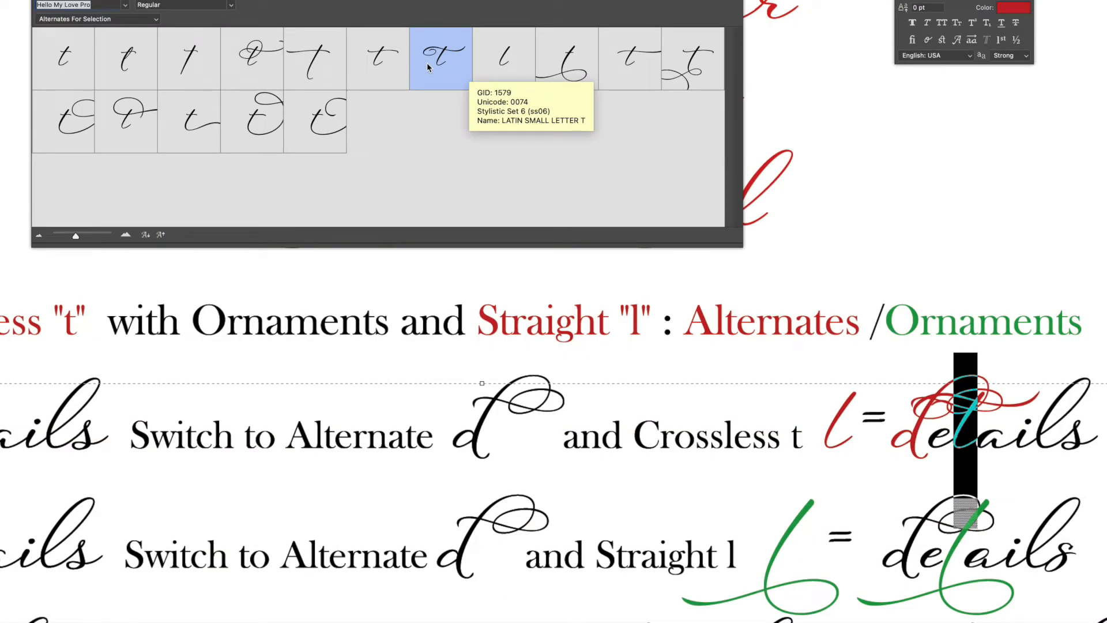
double_click(376, 69)
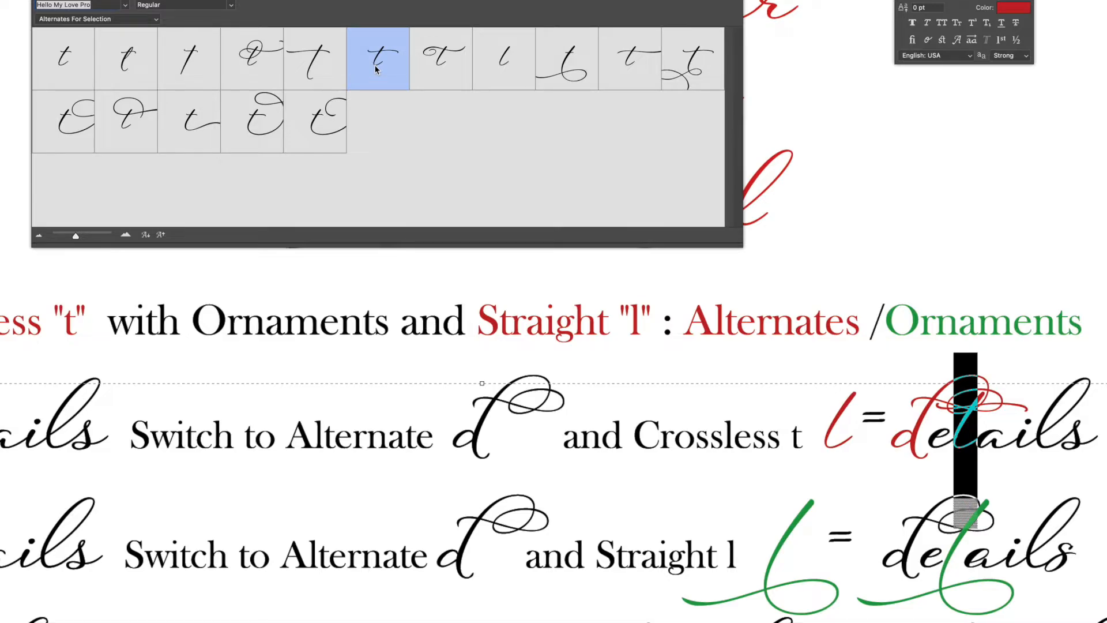
double_click(508, 72)
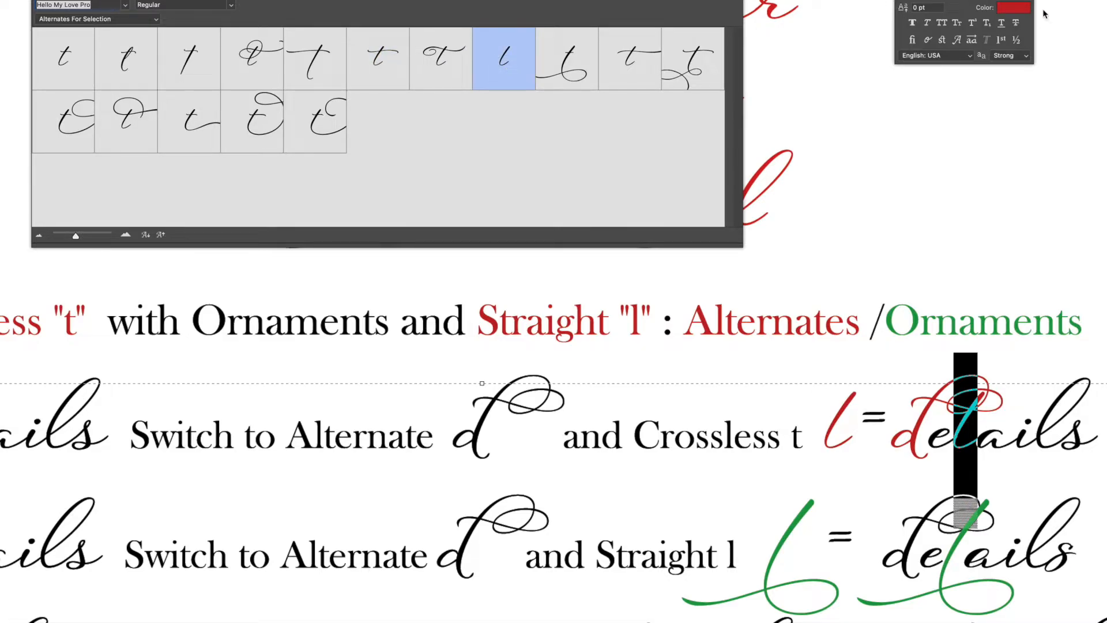
left_click(1106, 29)
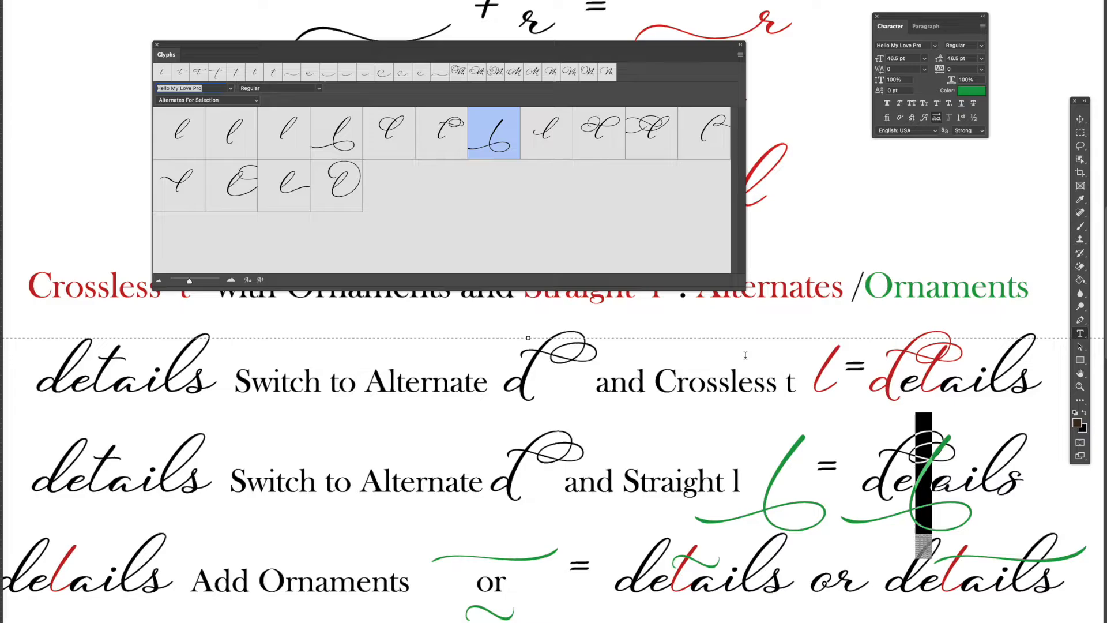
Commit the straight l text and select the long green crossbar in the Add Ornaments line for text editing
left_click(1080, 119)
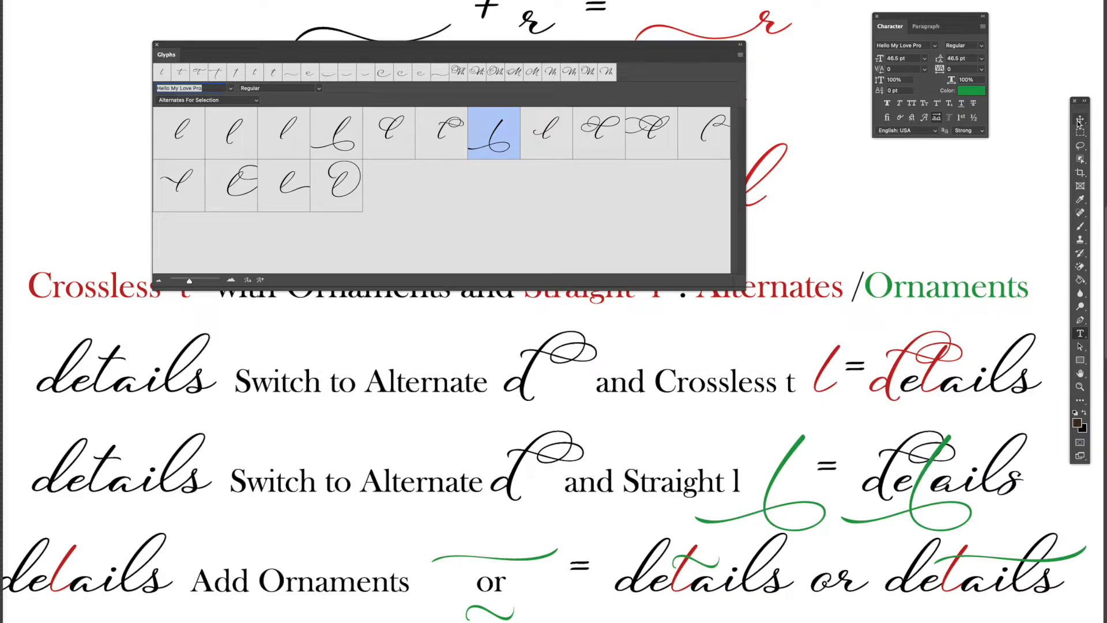
scroll(848, 410, "down", 3)
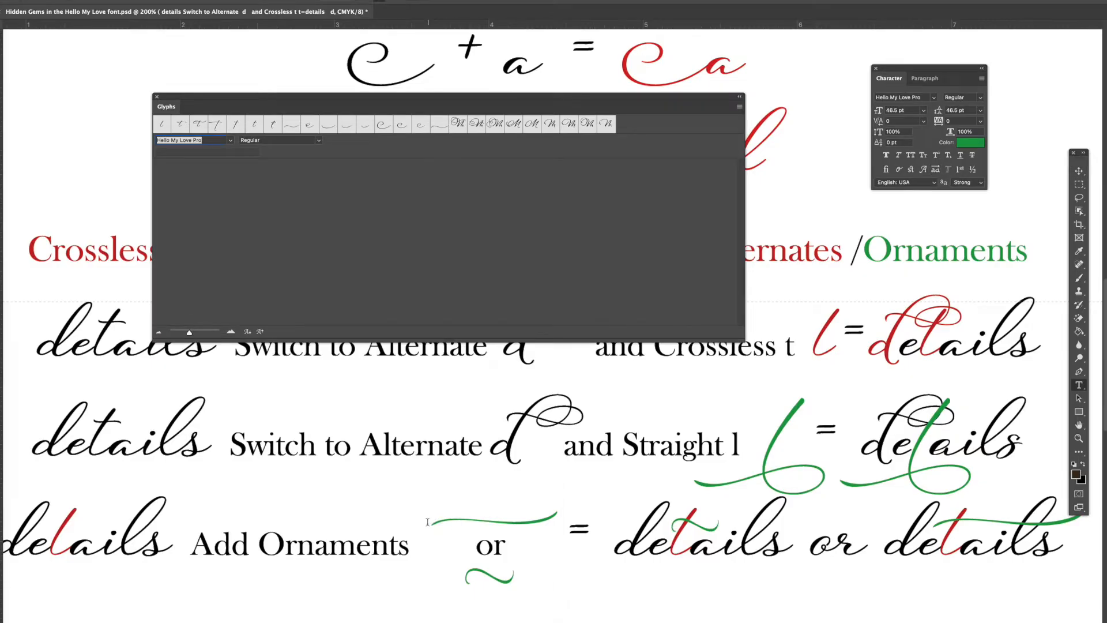
double_click(537, 478)
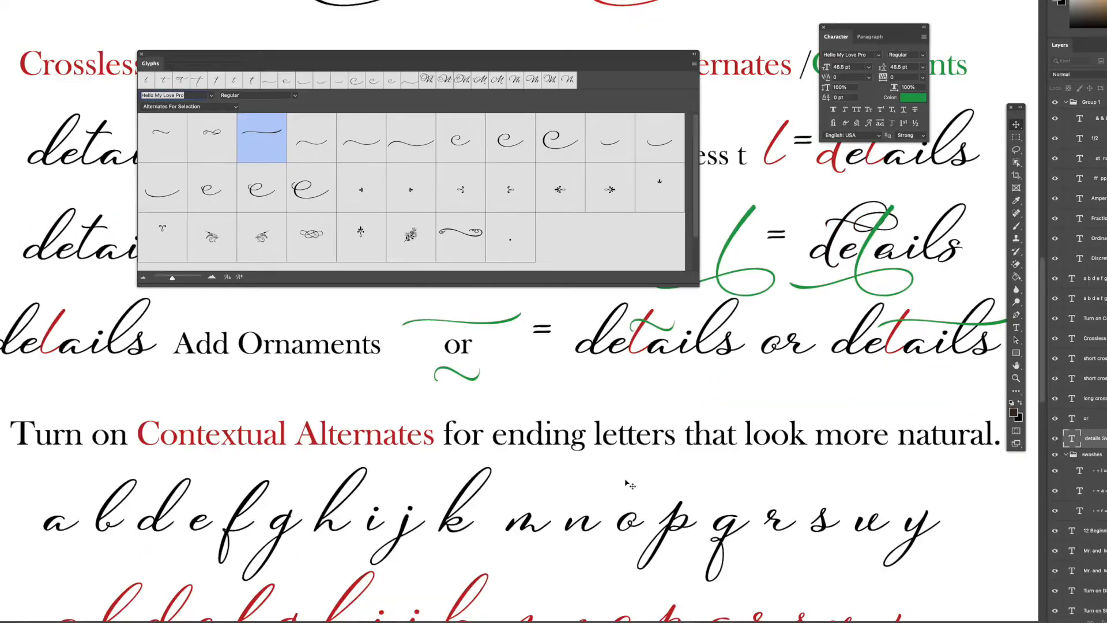
Close the Glyphs panel and view the Contextual Alternates alphabet samples for ending letters
scroll(697, 373, "down", 3)
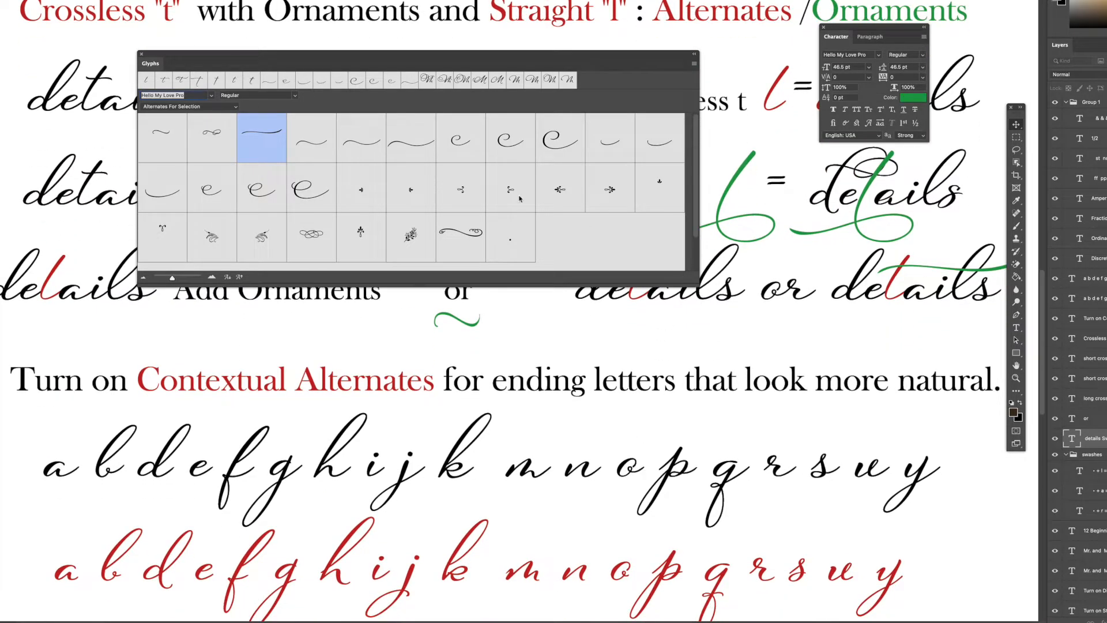
left_click(142, 54)
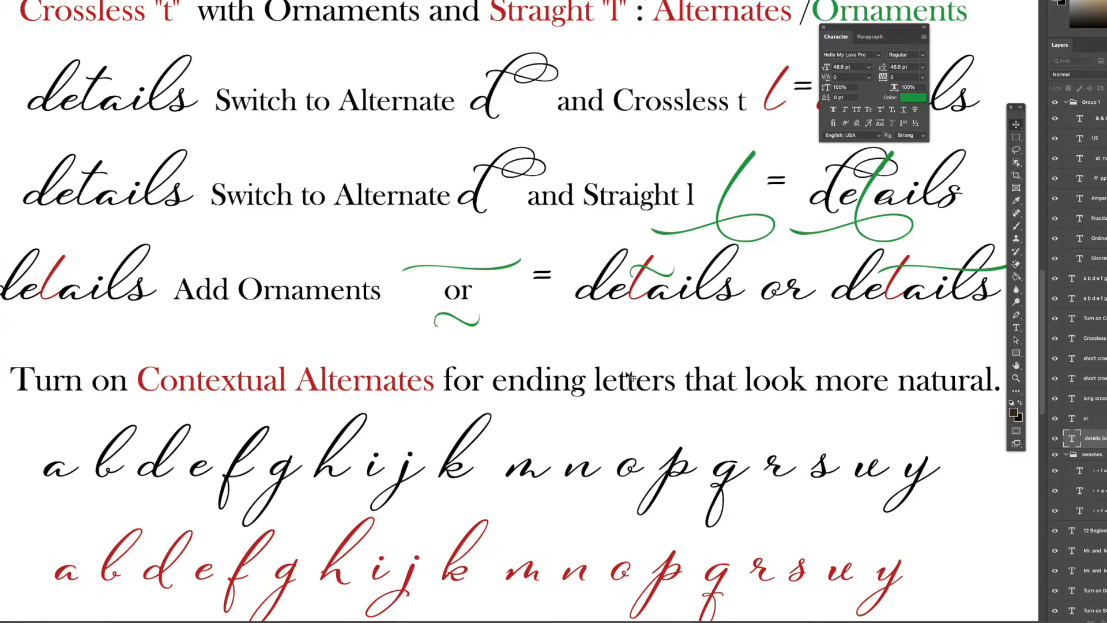
scroll(628, 377, "down", 3)
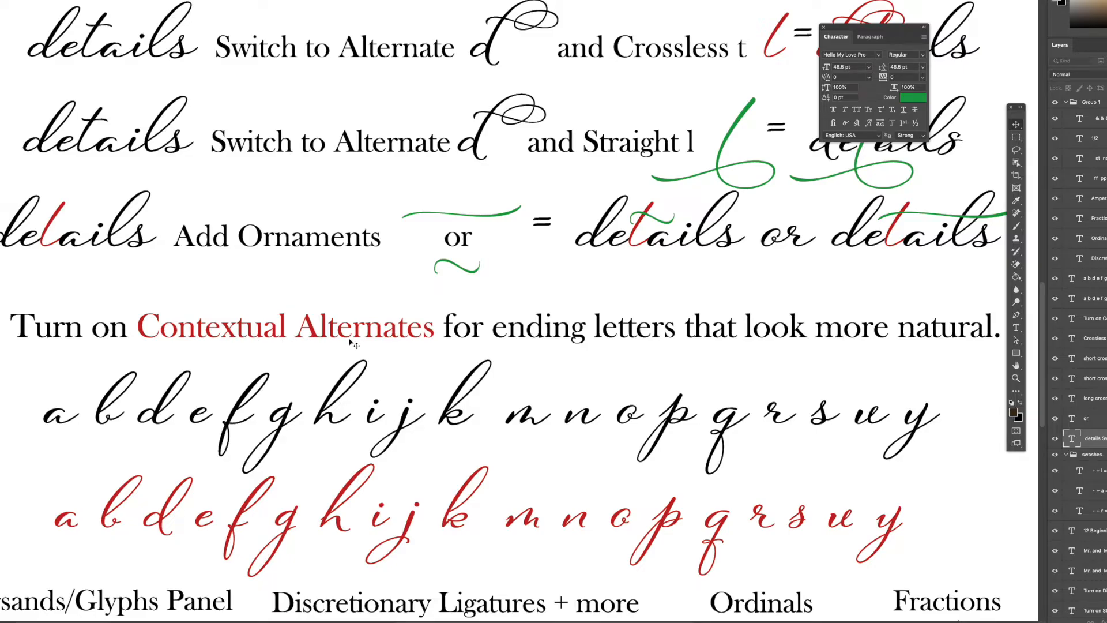
scroll(349, 340, "down", 3)
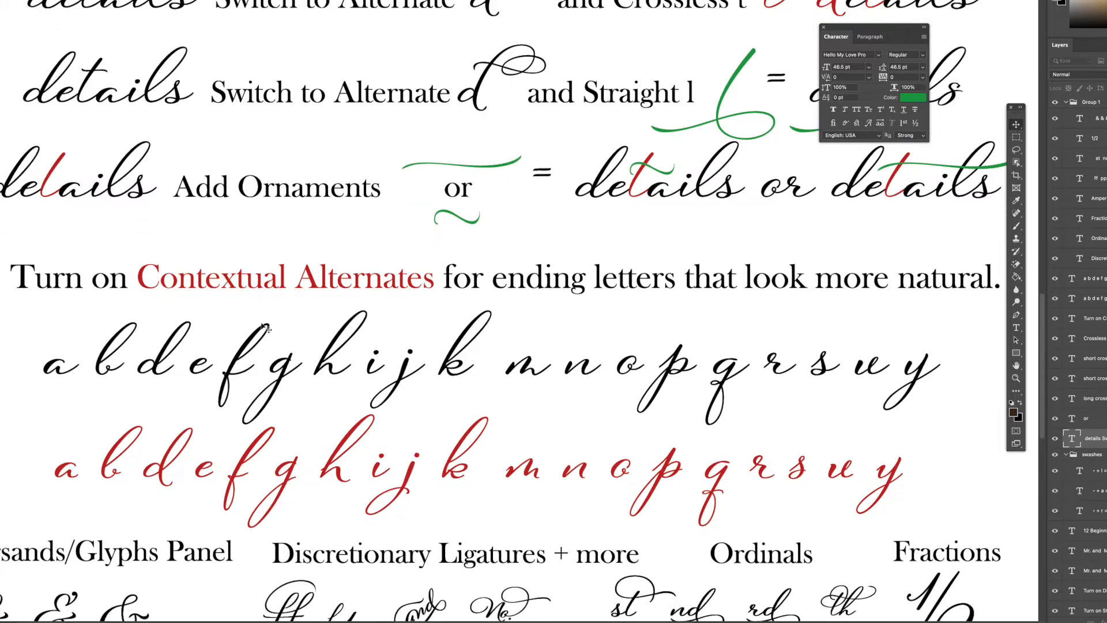